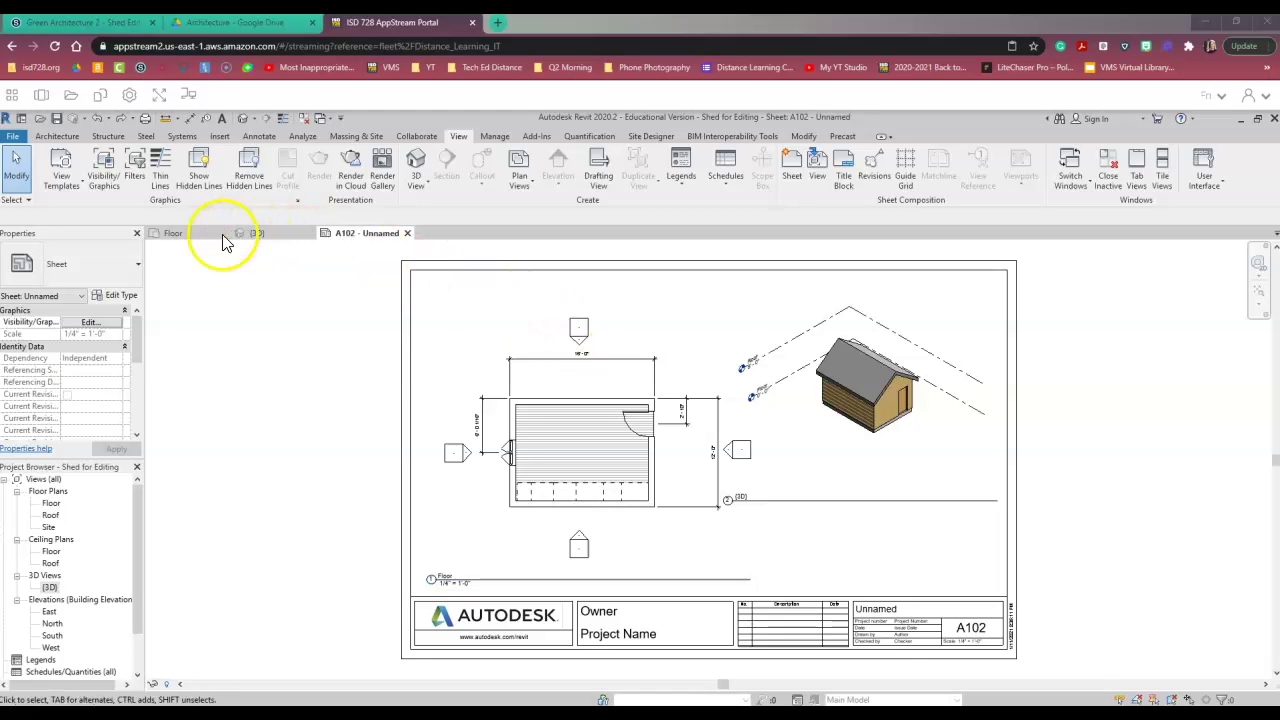
# - Open the Floor plan and hide the north and east elevation markers in that view
pyautogui.click(186, 243)
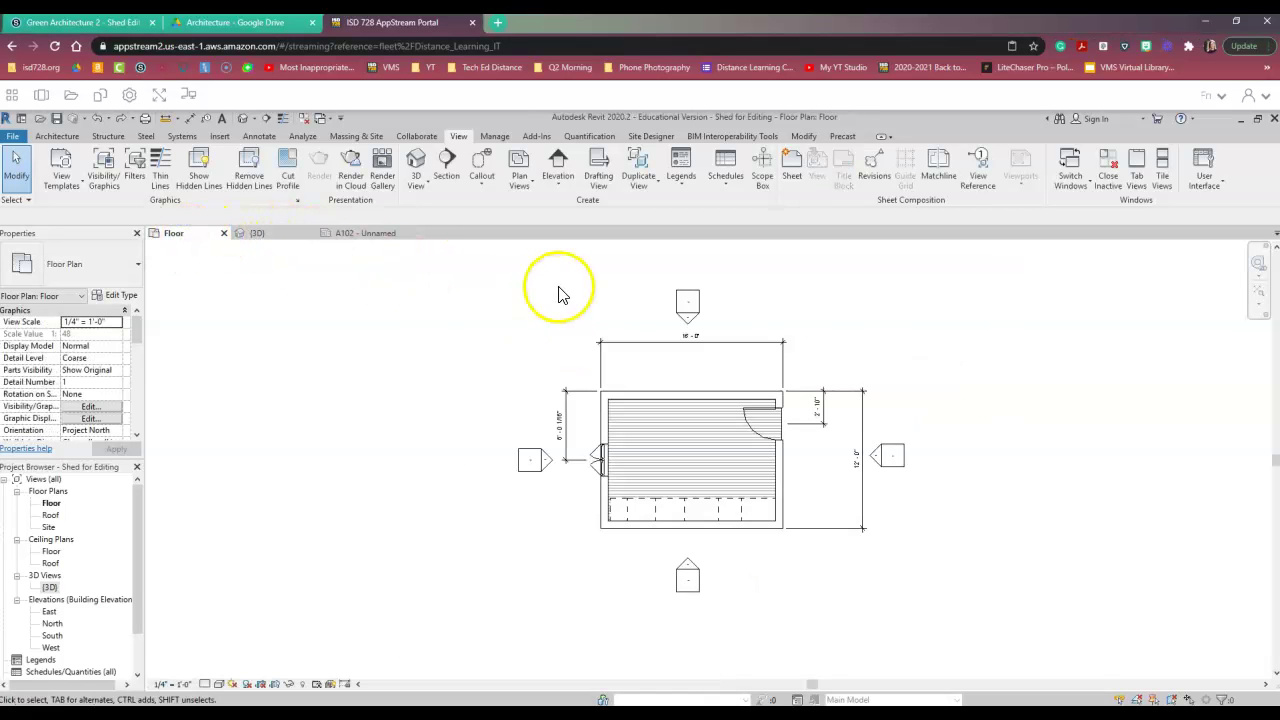
pyautogui.click(680, 298)
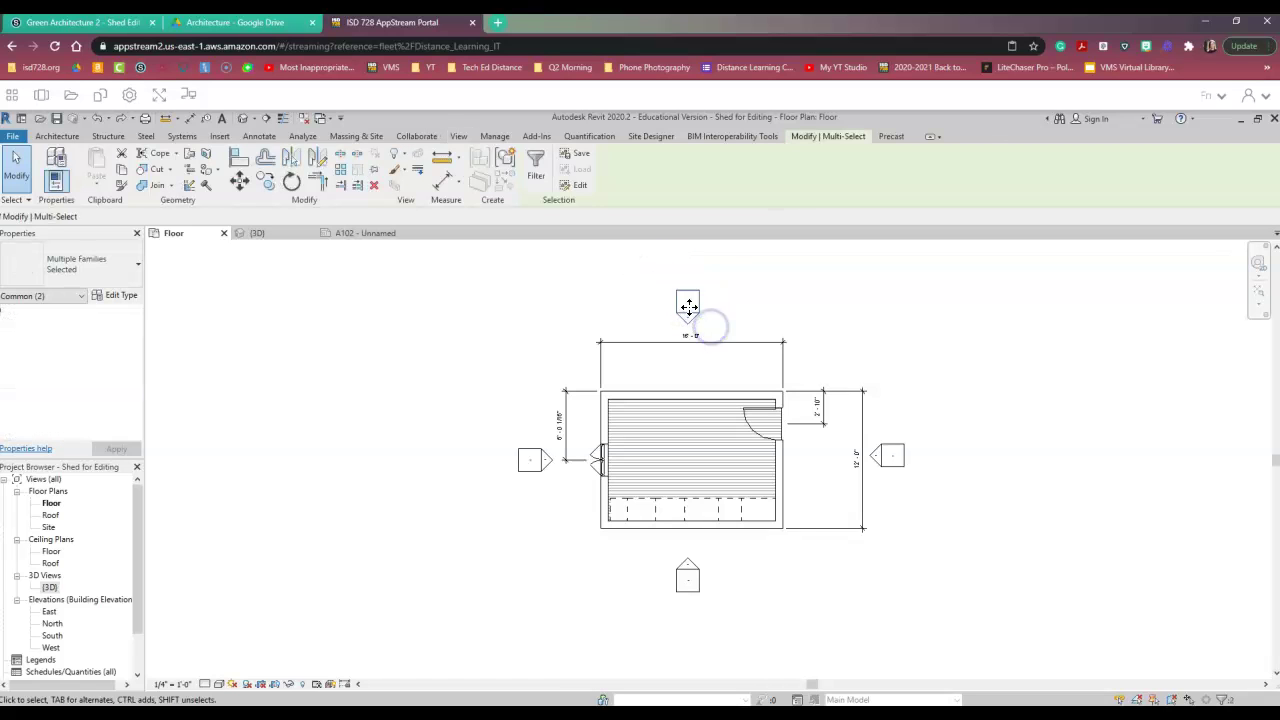
pyautogui.rightClick(706, 330)
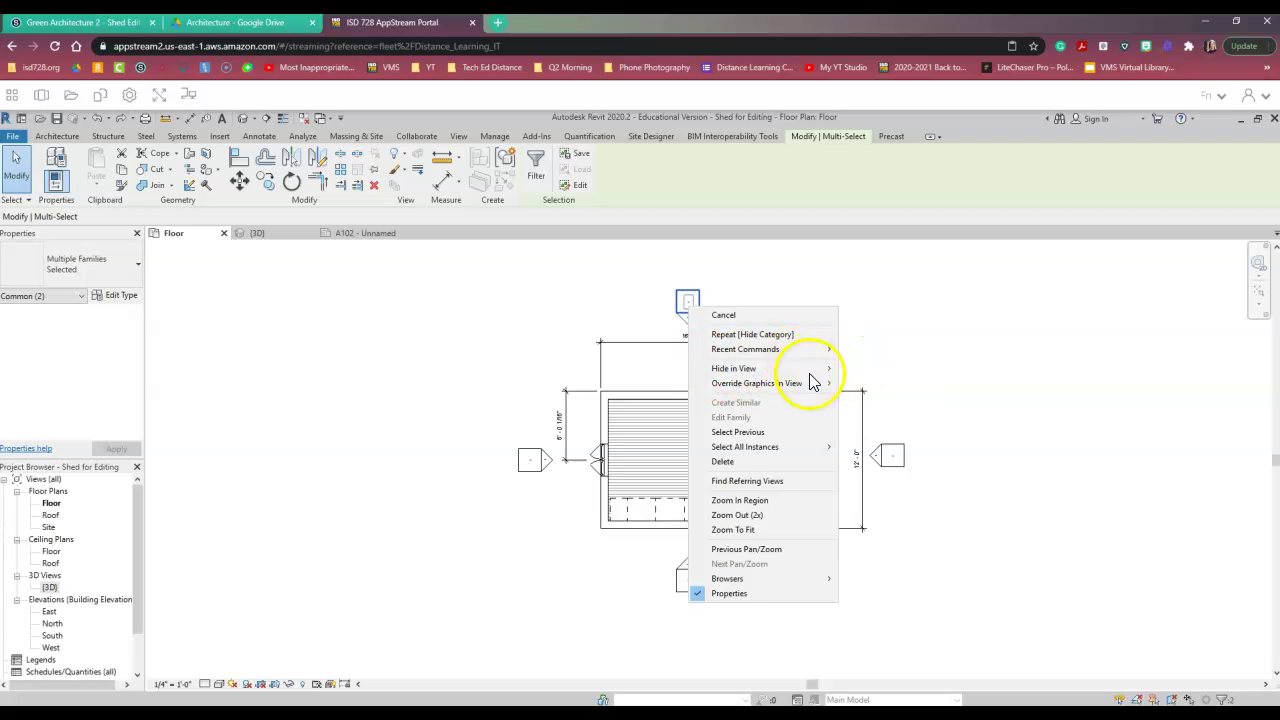
pyautogui.click(852, 367)
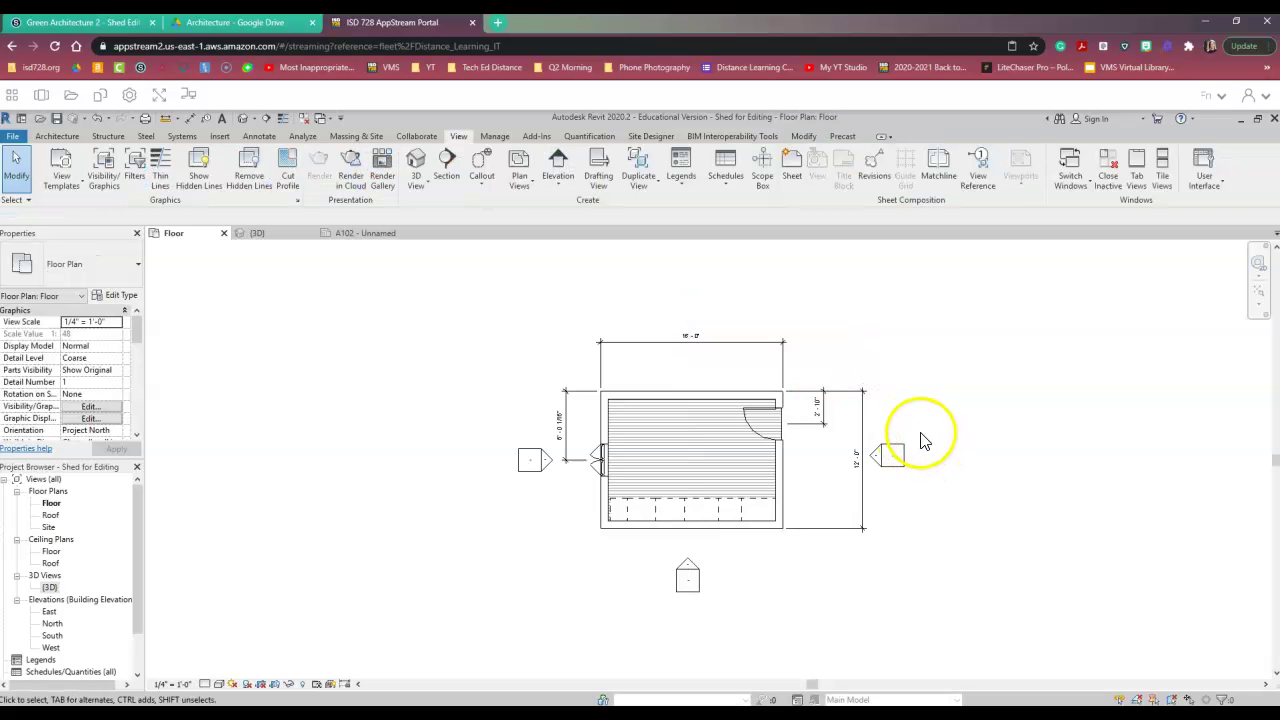
pyautogui.moveTo(891, 449); pyautogui.dragTo(877, 470)
pyautogui.rightClick(886, 456)
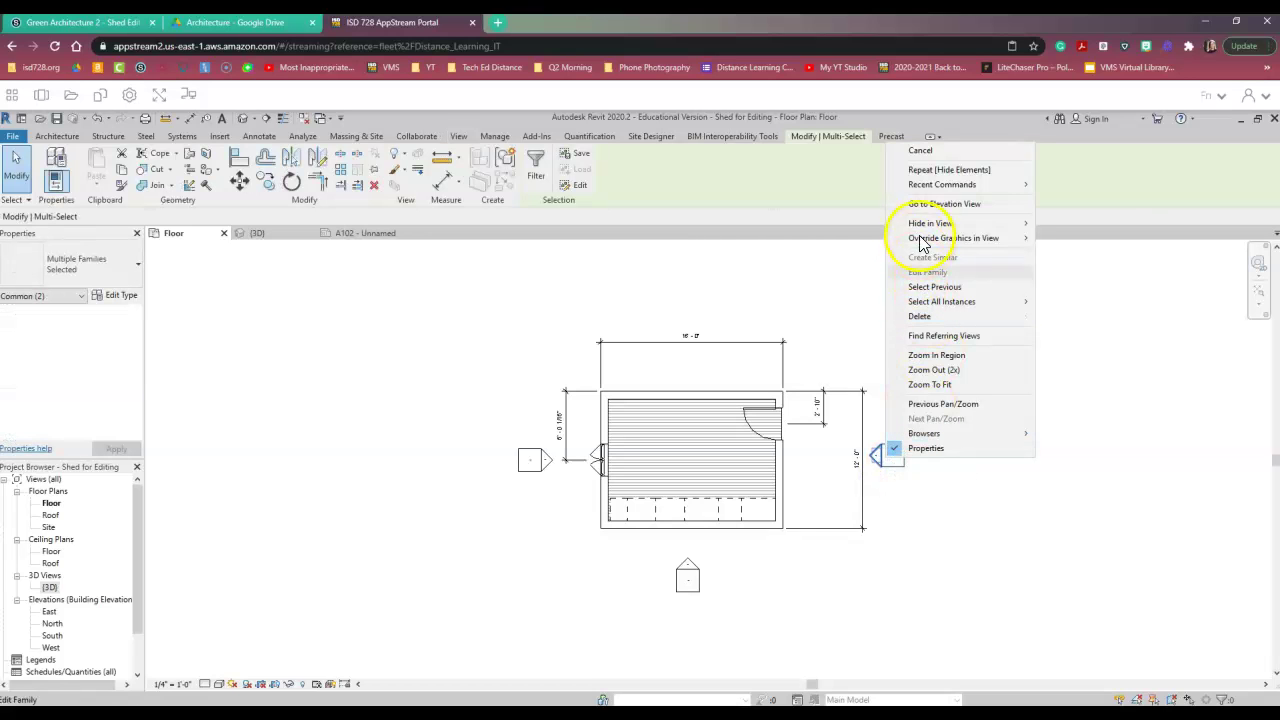
pyautogui.moveTo(975, 223)
pyautogui.click(1060, 225)
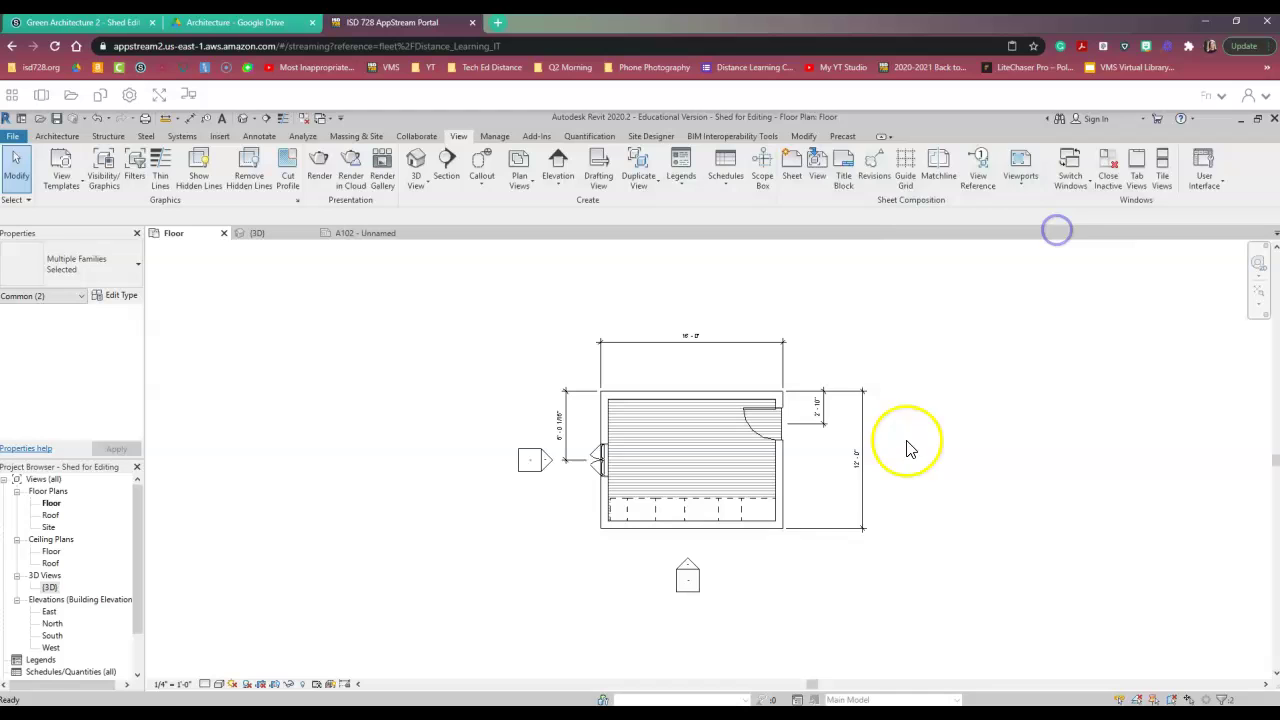
# - Hide the south and west elevation markers in the Floor plan view
pyautogui.moveTo(730, 610)
pyautogui.mouseDown()
pyautogui.moveTo(651, 571)
pyautogui.moveTo(658, 560)
pyautogui.mouseUp()
pyautogui.rightClick(691, 576)
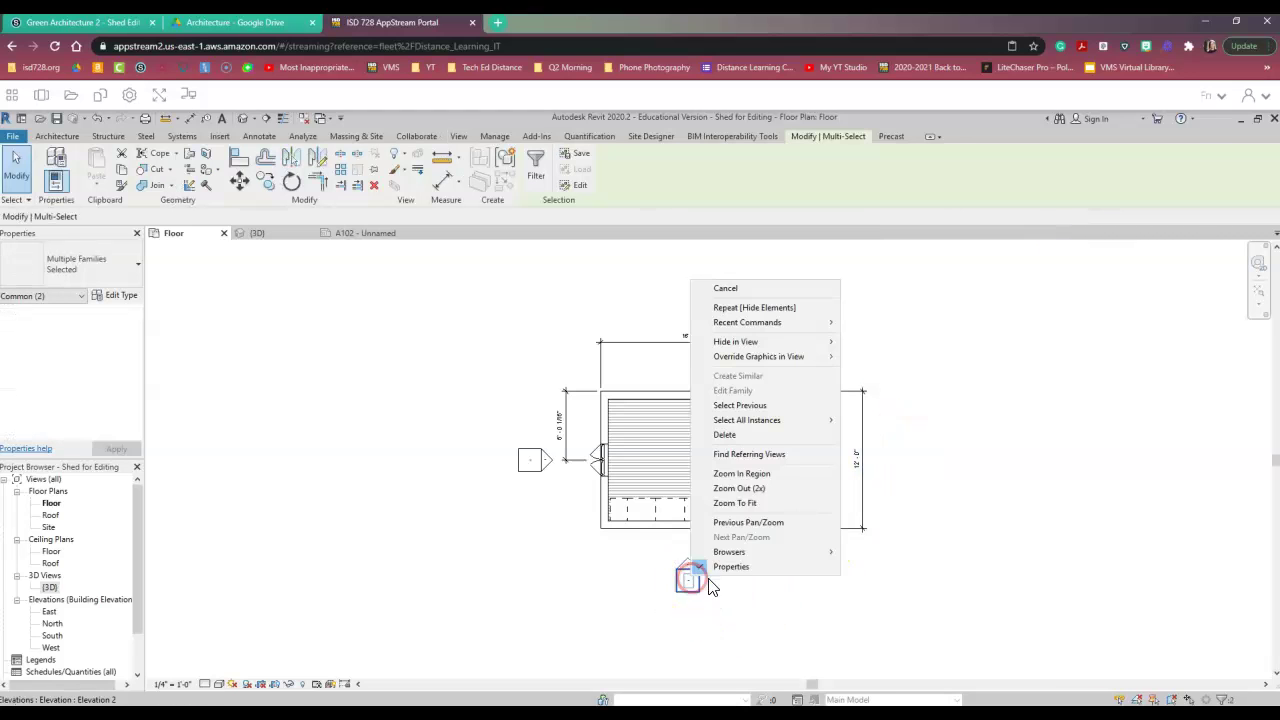
pyautogui.moveTo(745, 342)
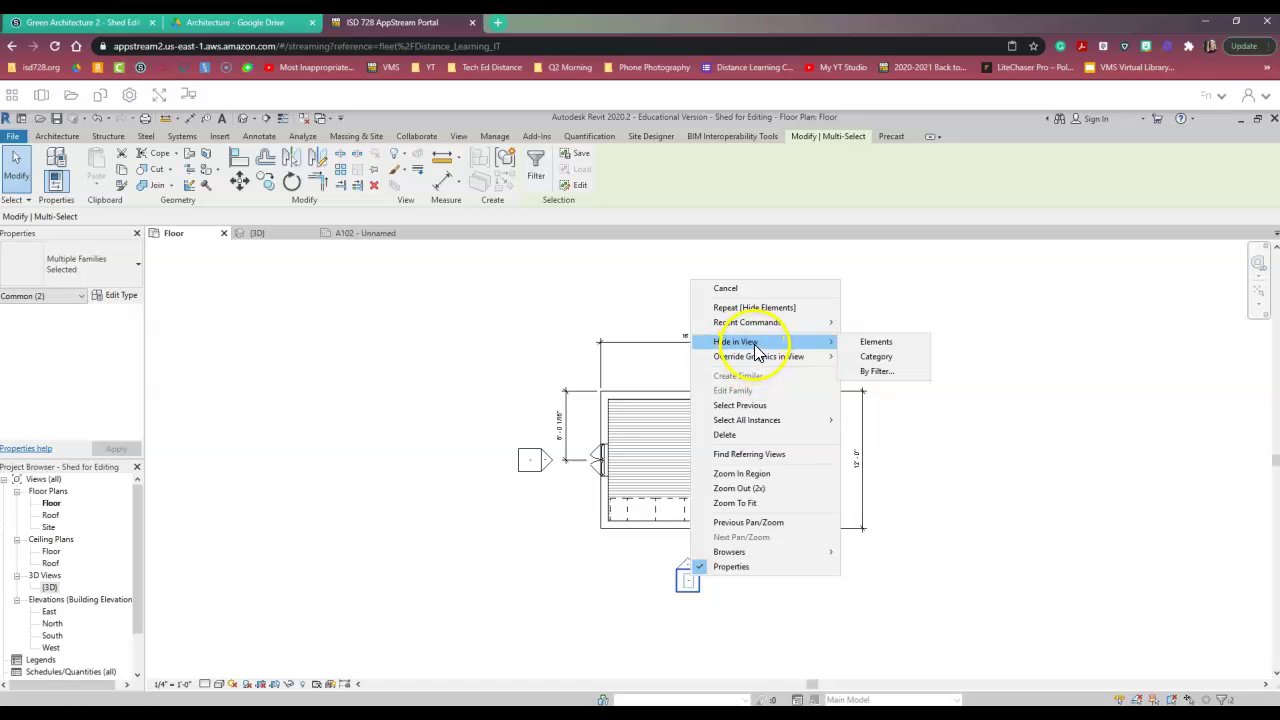
pyautogui.click(874, 343)
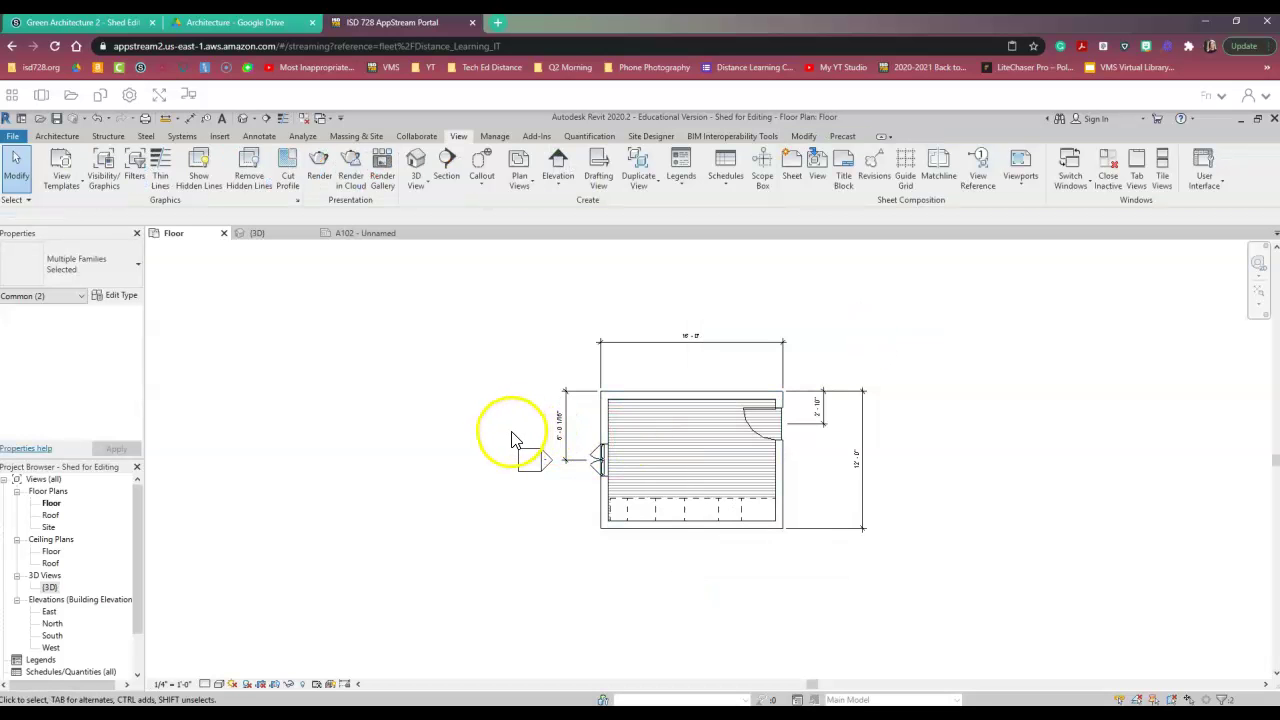
pyautogui.click(532, 478)
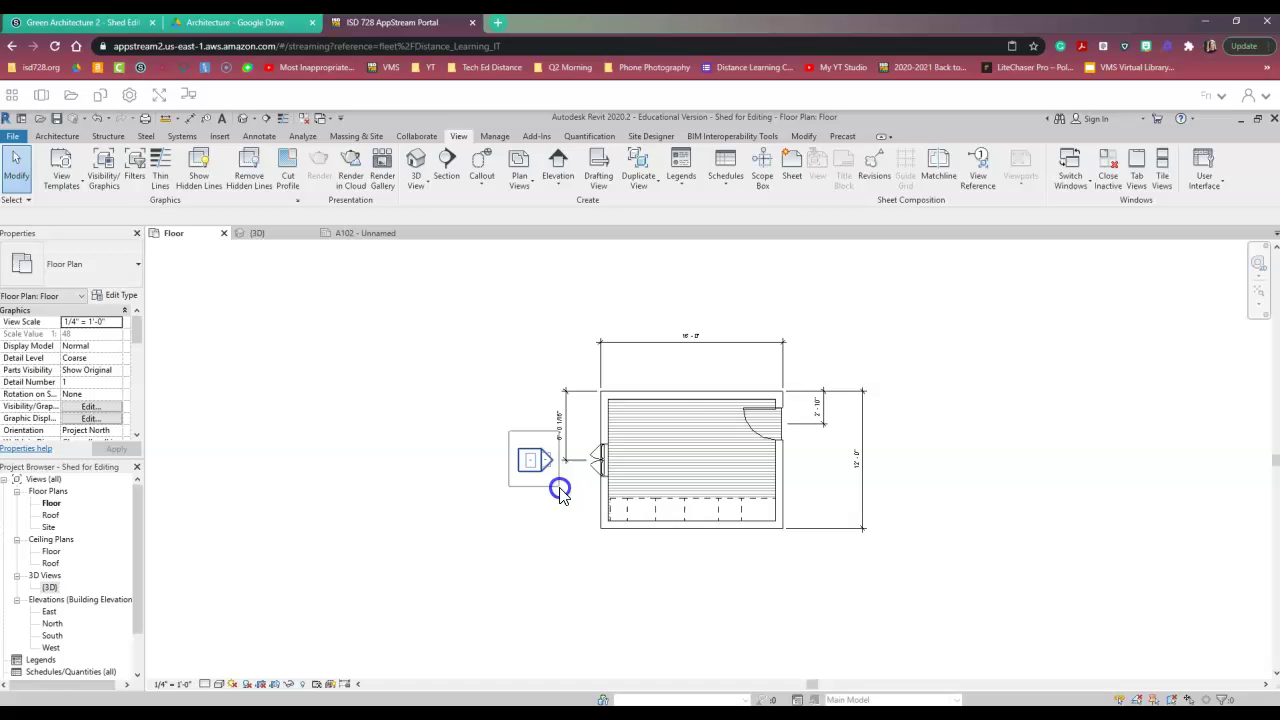
pyautogui.moveTo(560, 492); pyautogui.dragTo(534, 457)
pyautogui.rightClick(534, 460)
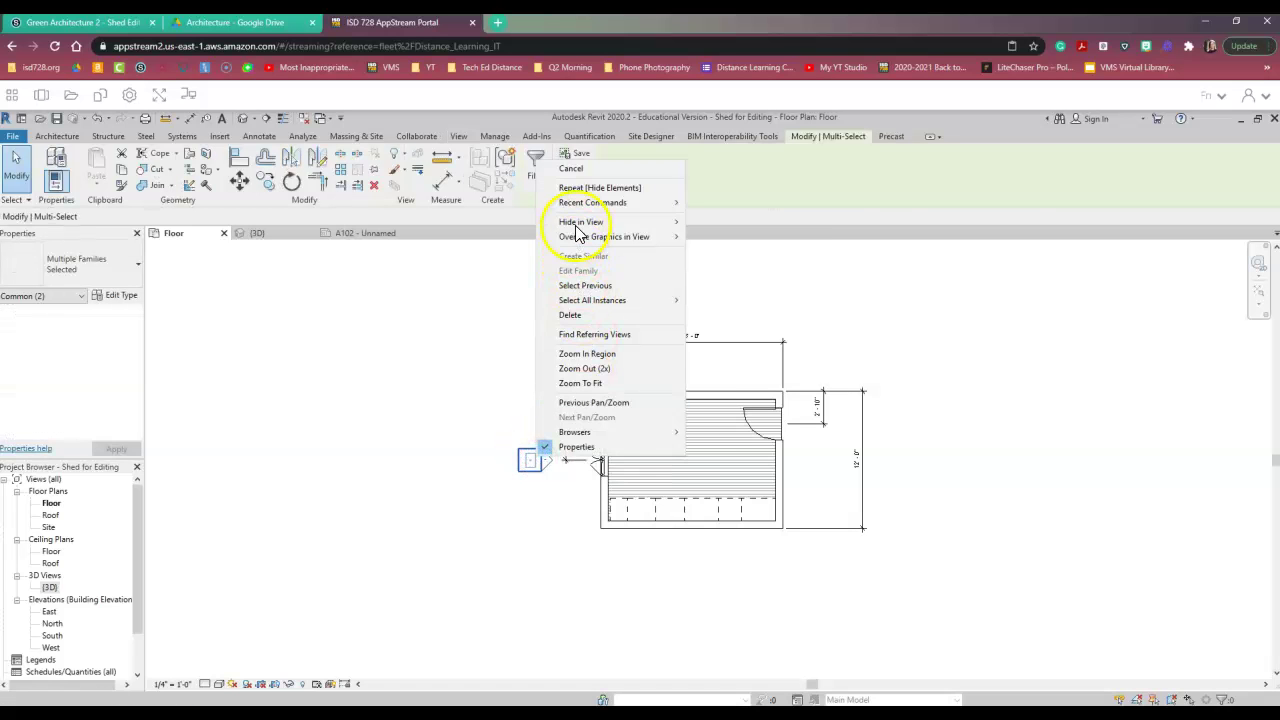
pyautogui.moveTo(600, 222)
pyautogui.click(697, 222)
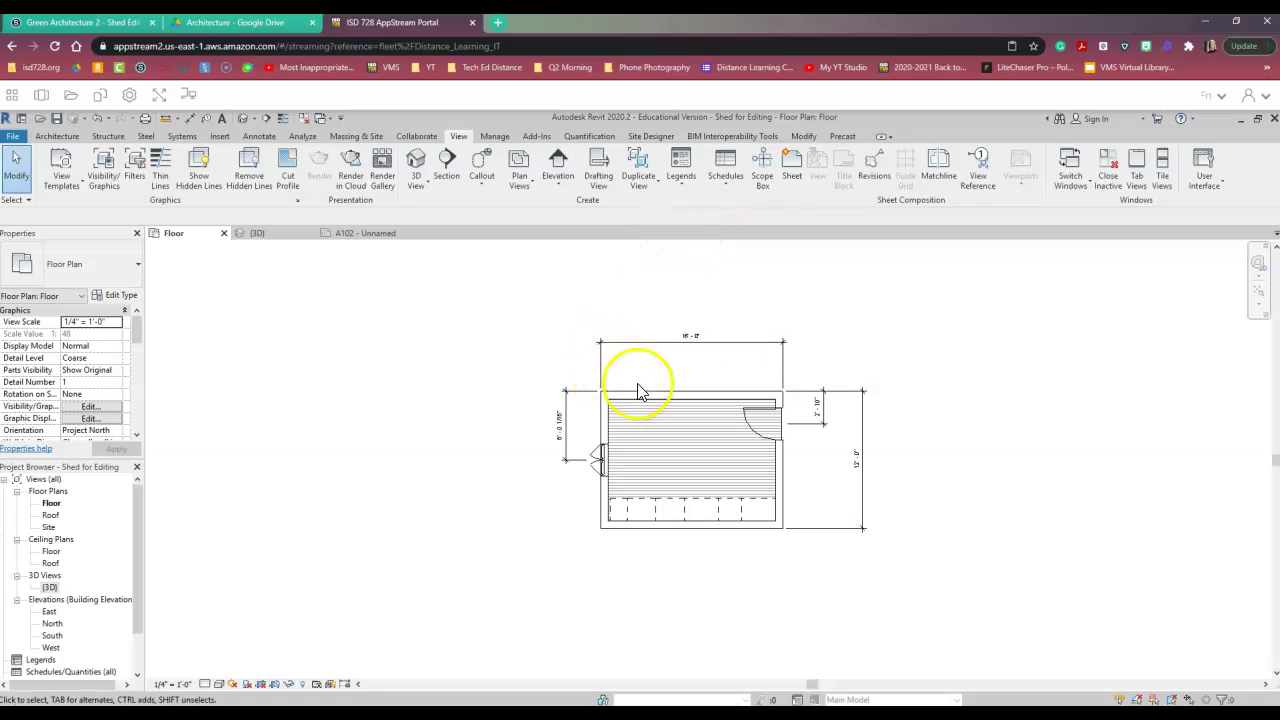
# - Shift the 12'-0" dimension text left off its line, then return to sheet A102
pyautogui.click(861, 464)
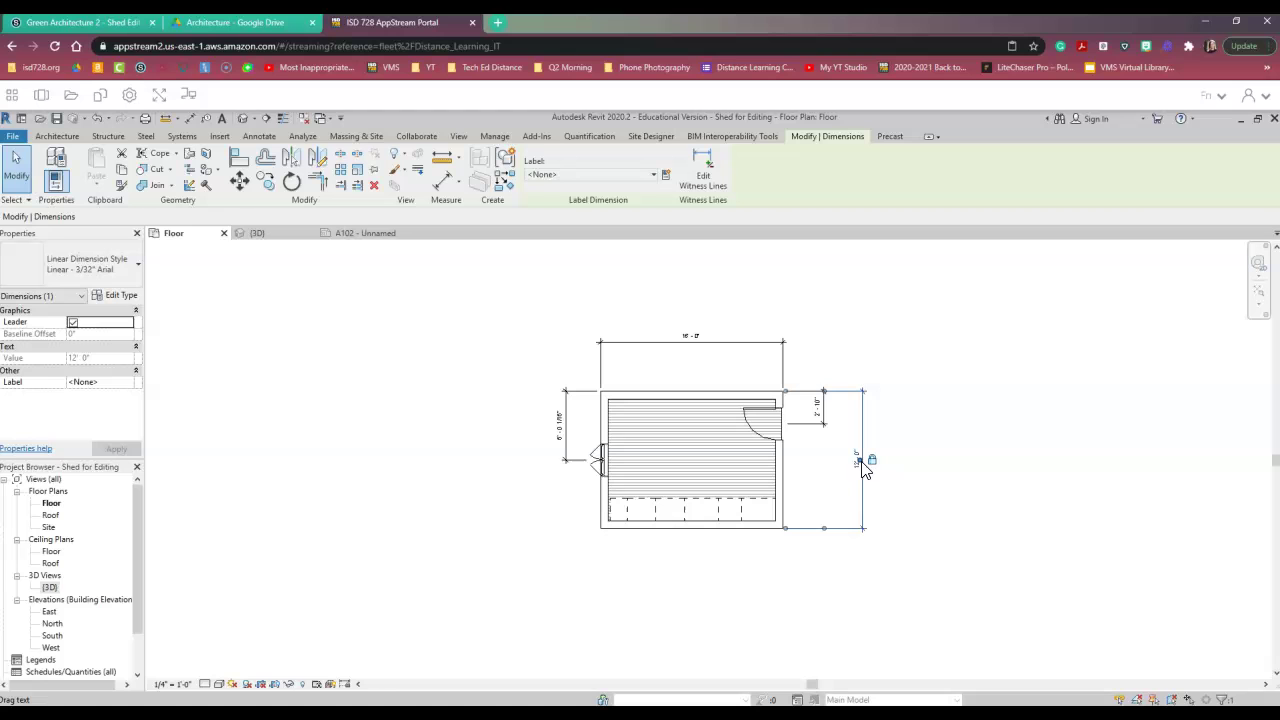
pyautogui.moveTo(863, 470); pyautogui.dragTo(838, 470)
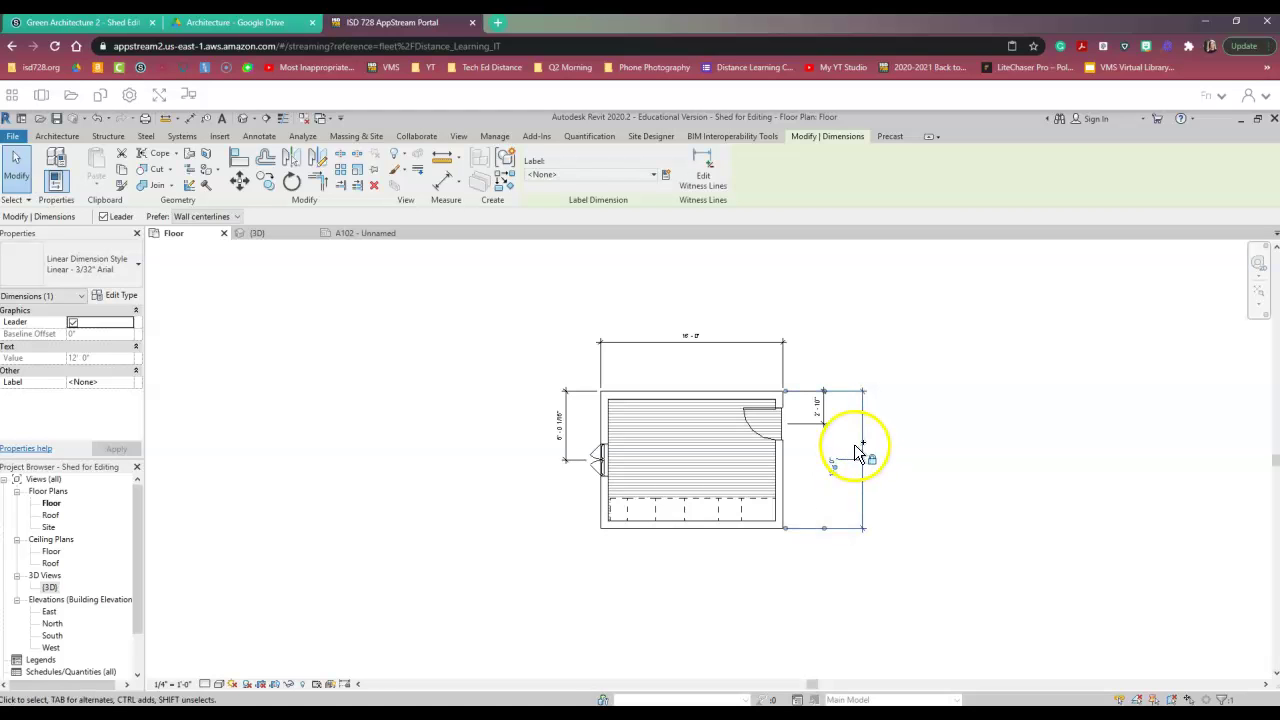
pyautogui.click(895, 442)
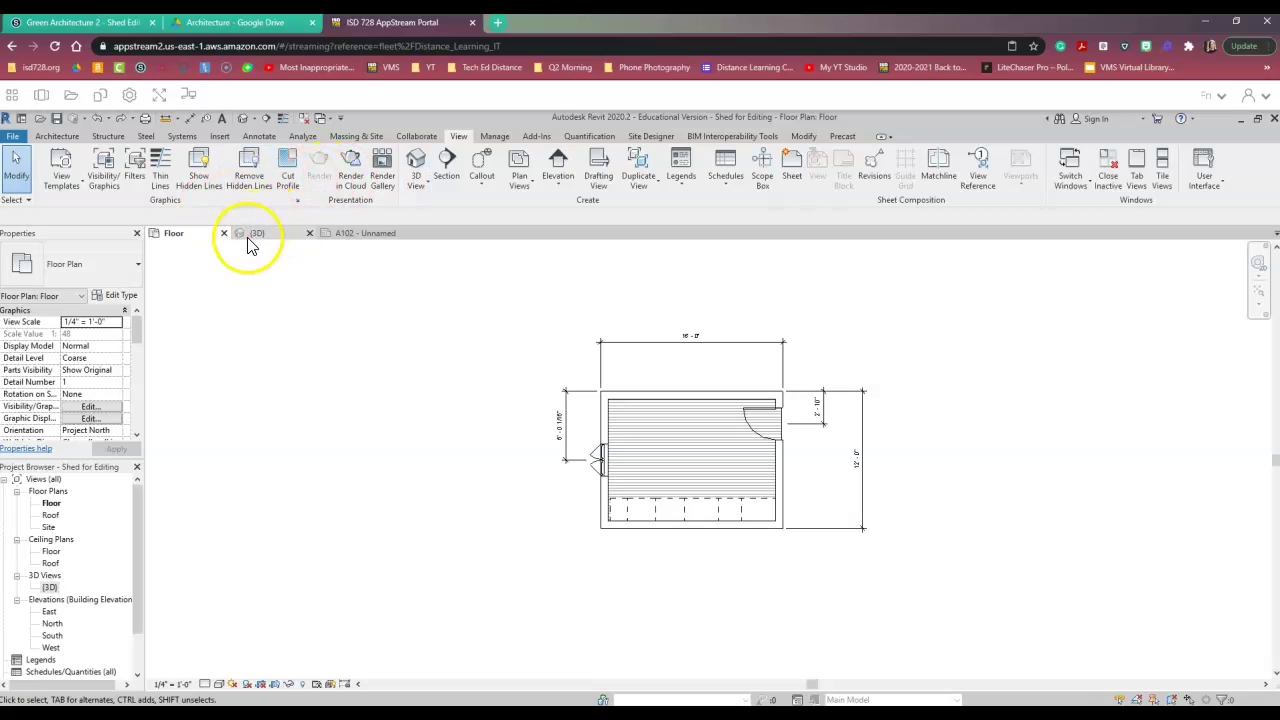
pyautogui.click(366, 238)
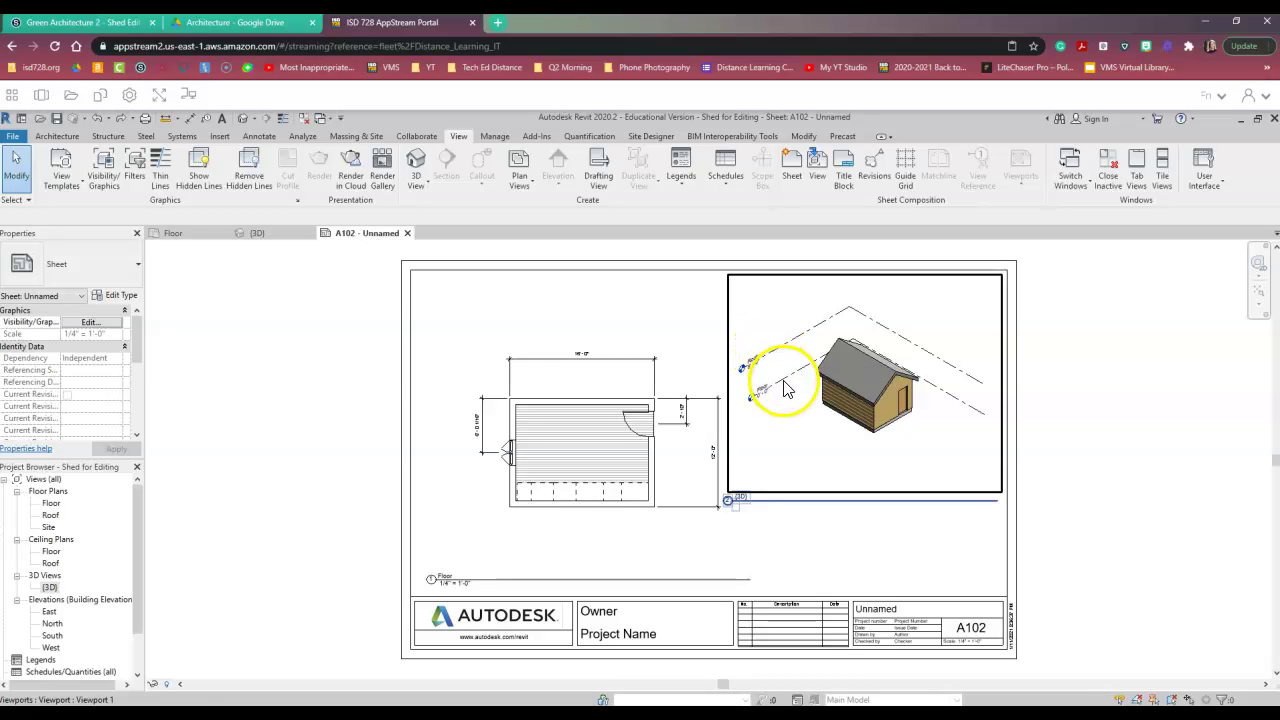
# - In the shed's 3D view, hide both the Roof and Floor level planes
pyautogui.click(262, 235)
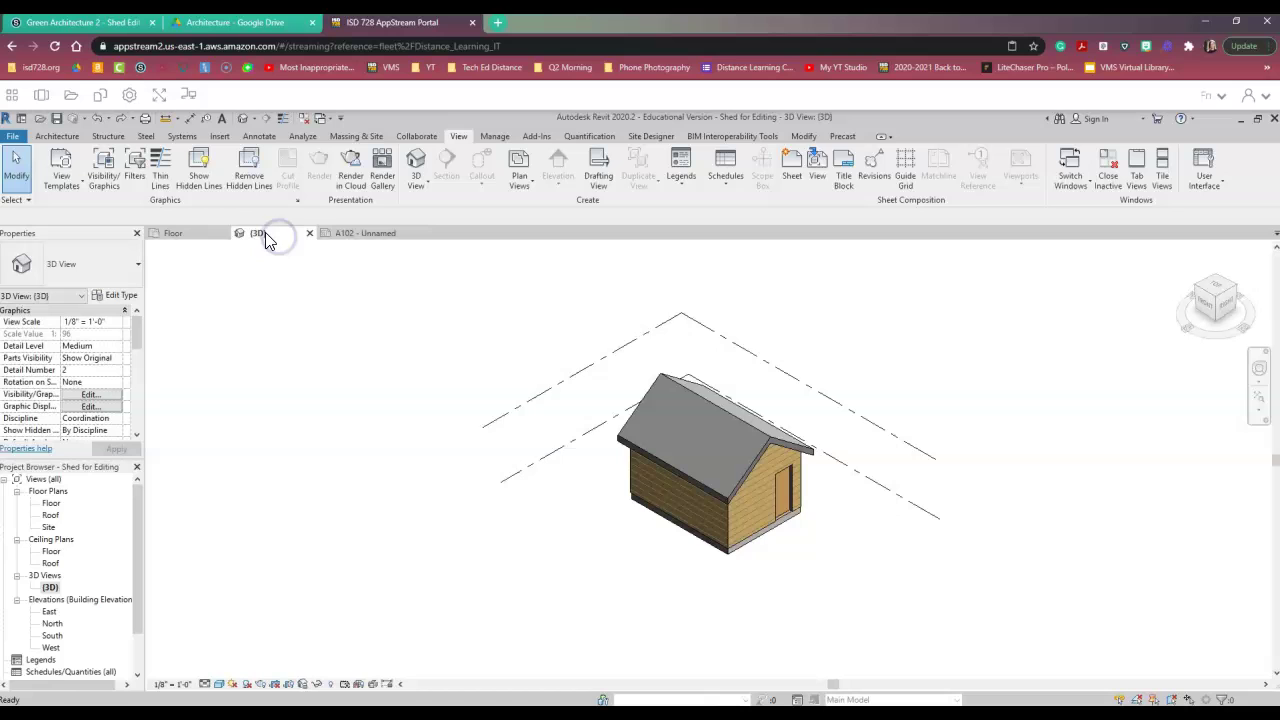
pyautogui.click(561, 390)
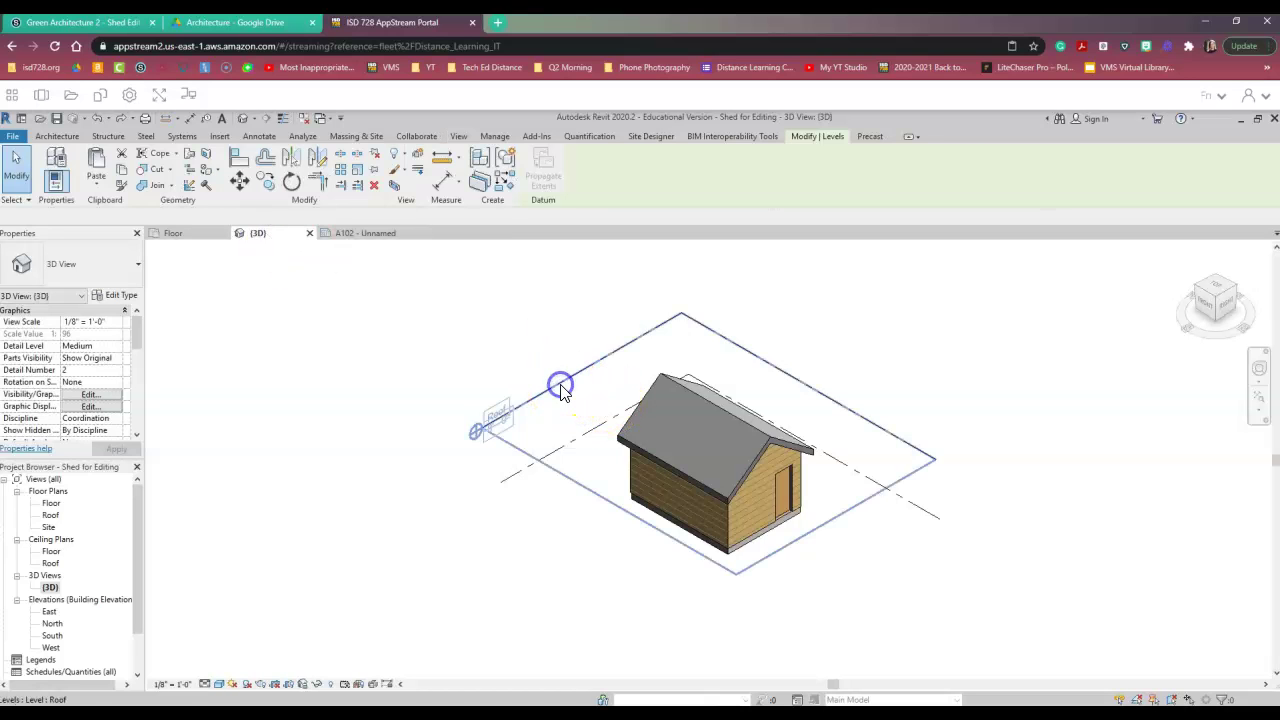
pyautogui.rightClick(562, 392)
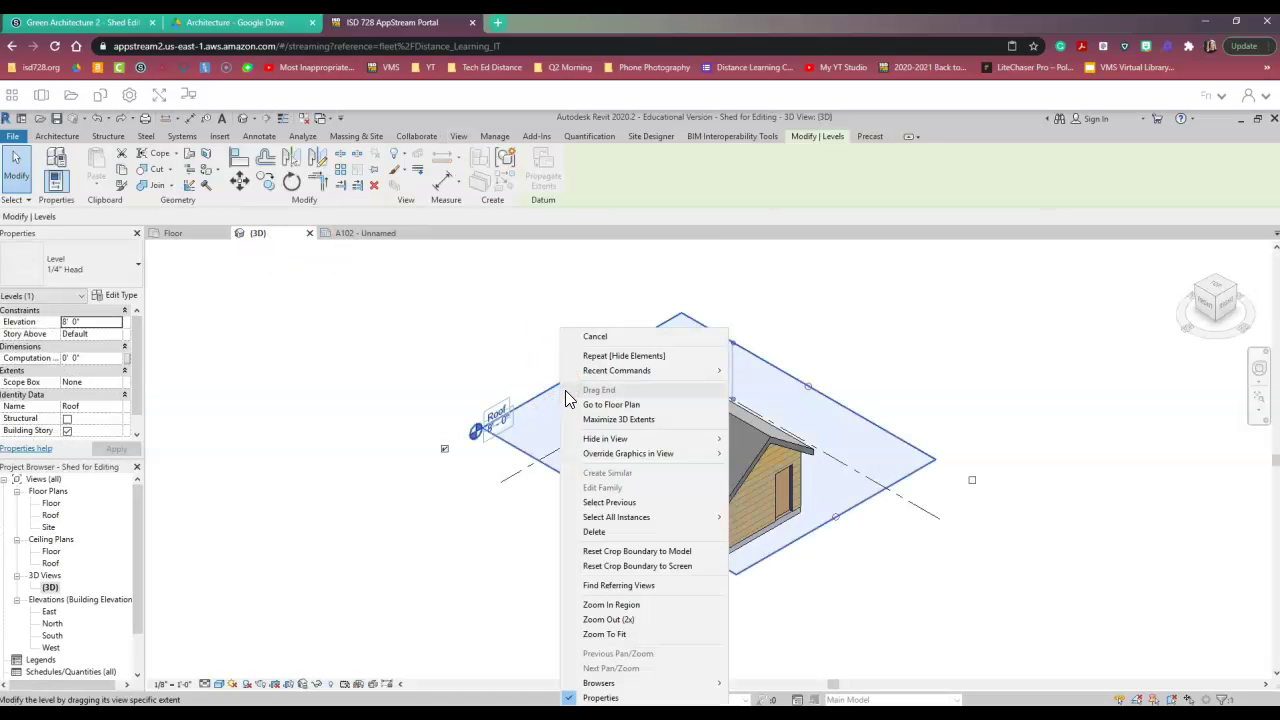
pyautogui.moveTo(608, 441)
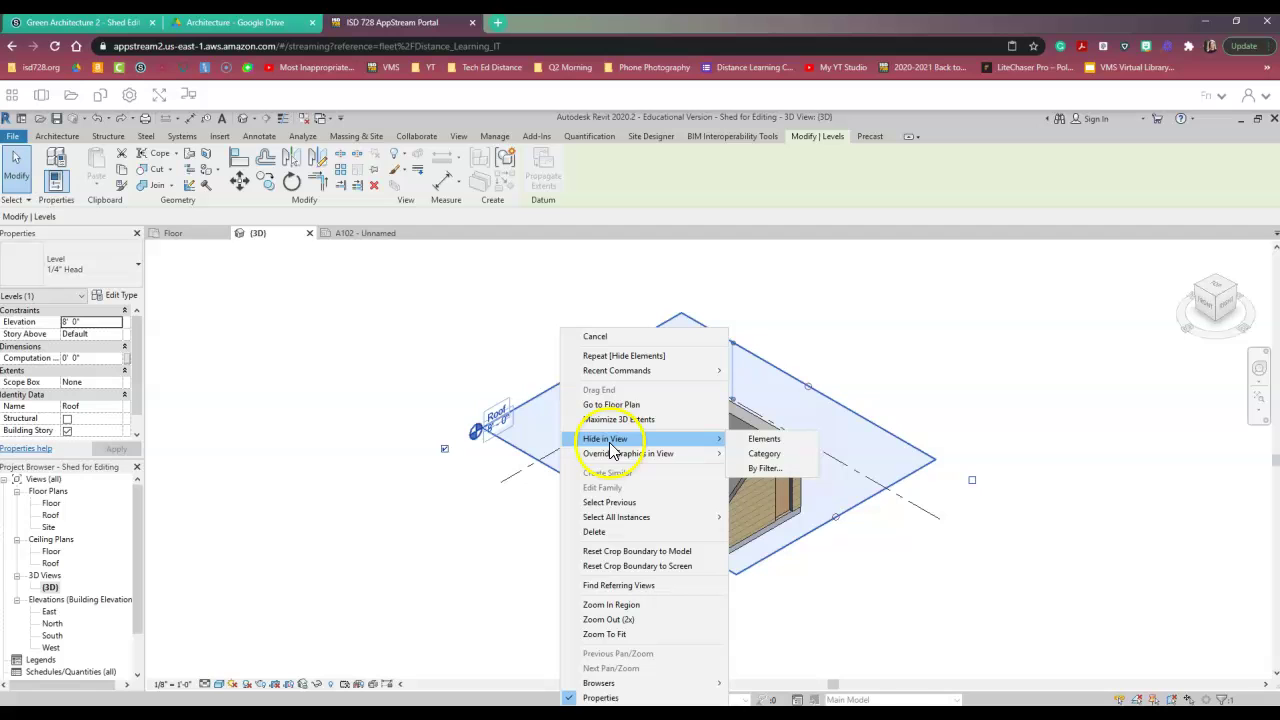
pyautogui.click(752, 442)
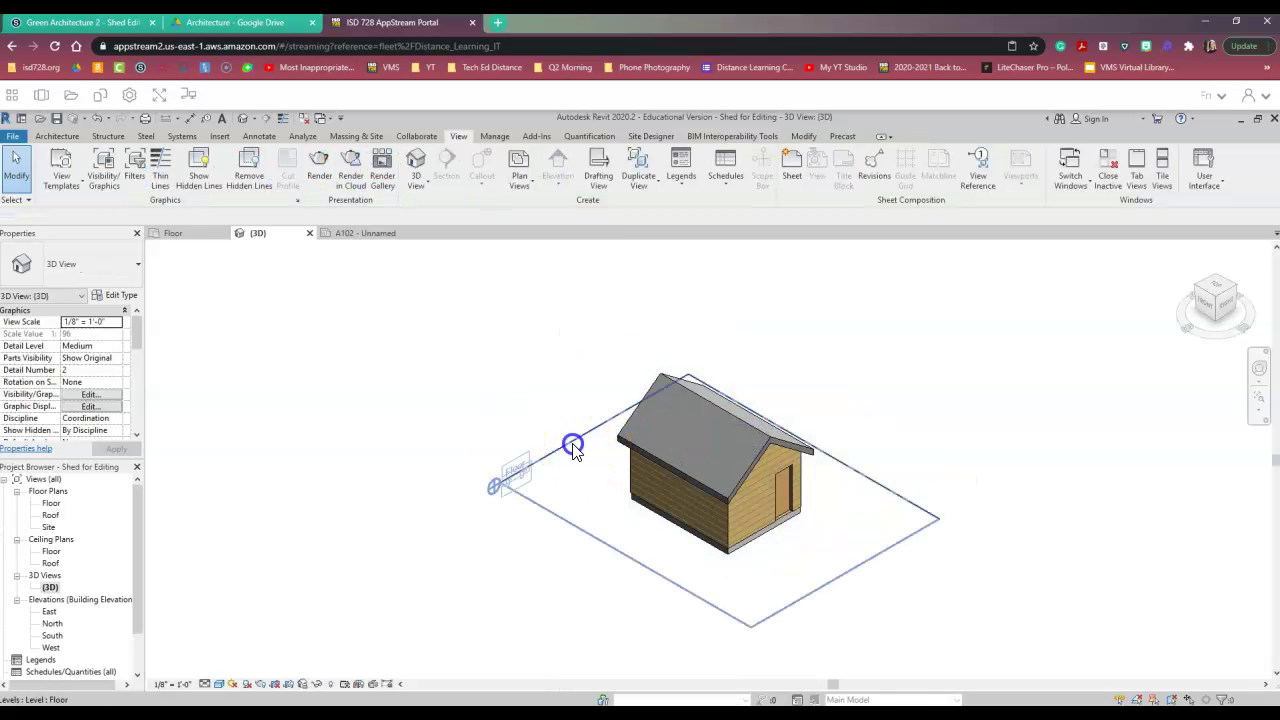
pyautogui.click(573, 450)
pyautogui.rightClick(571, 447)
pyautogui.moveTo(605, 448)
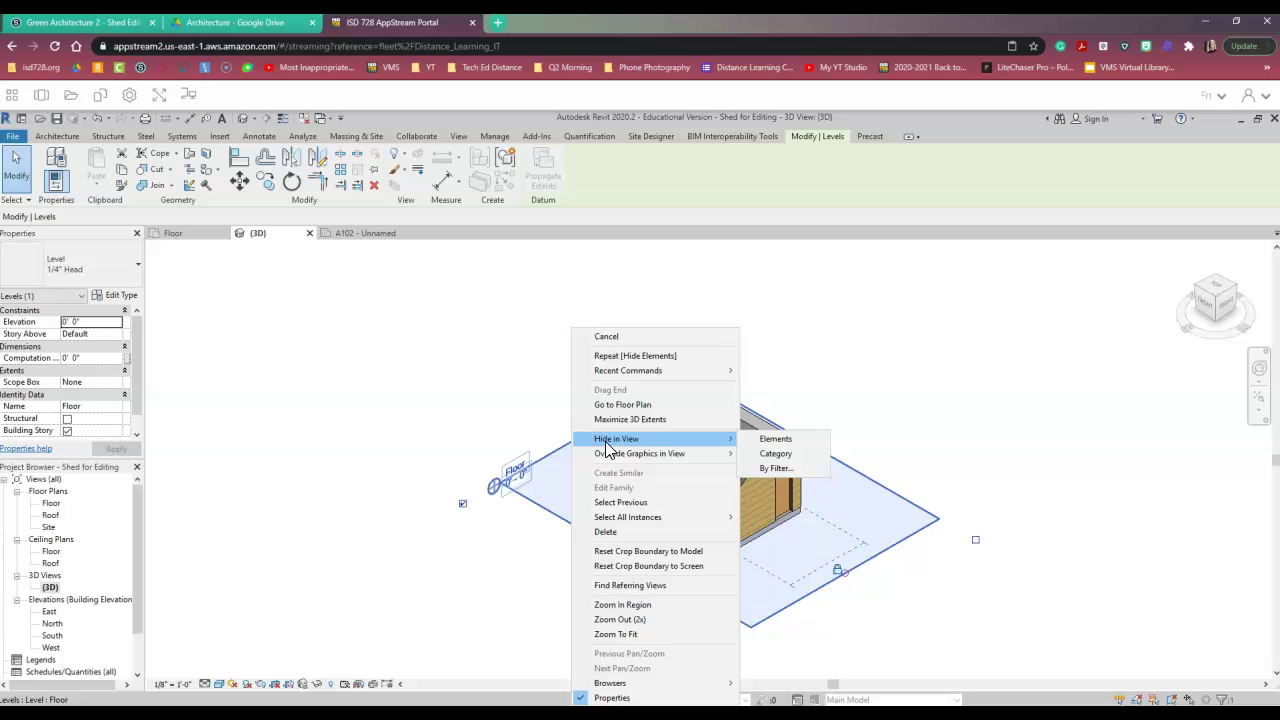
pyautogui.click(806, 448)
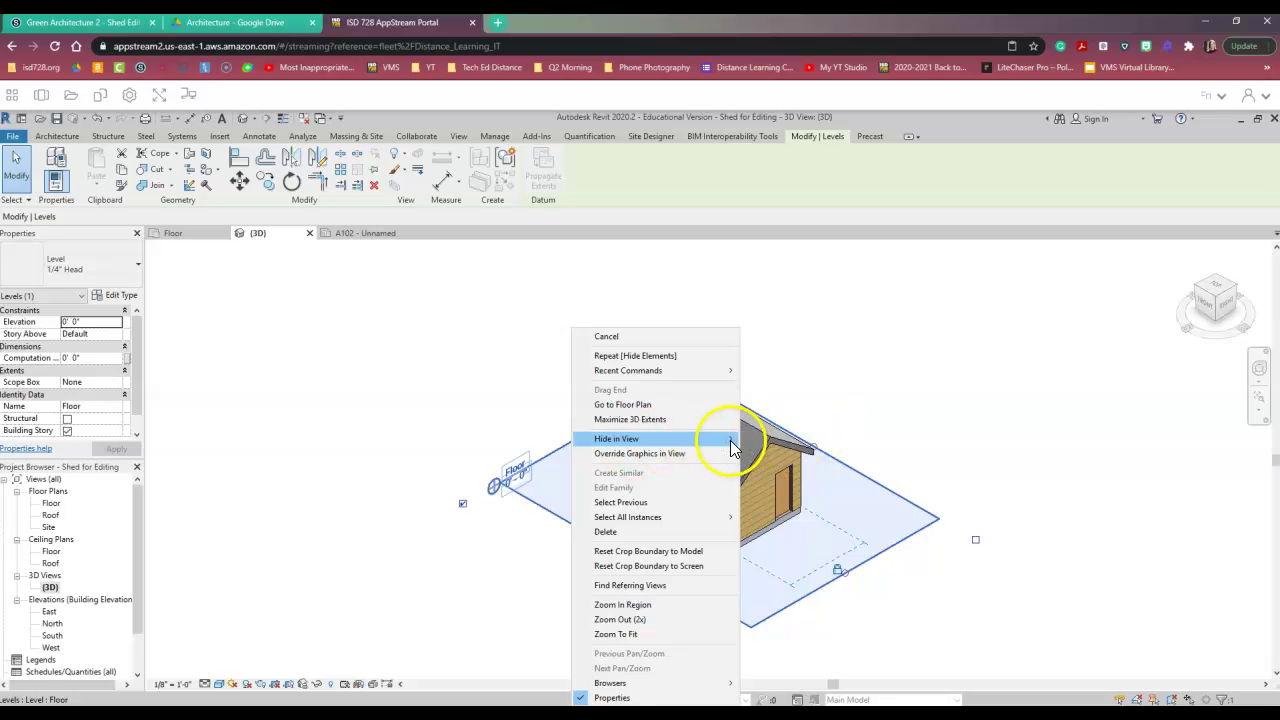
pyautogui.moveTo(729, 441)
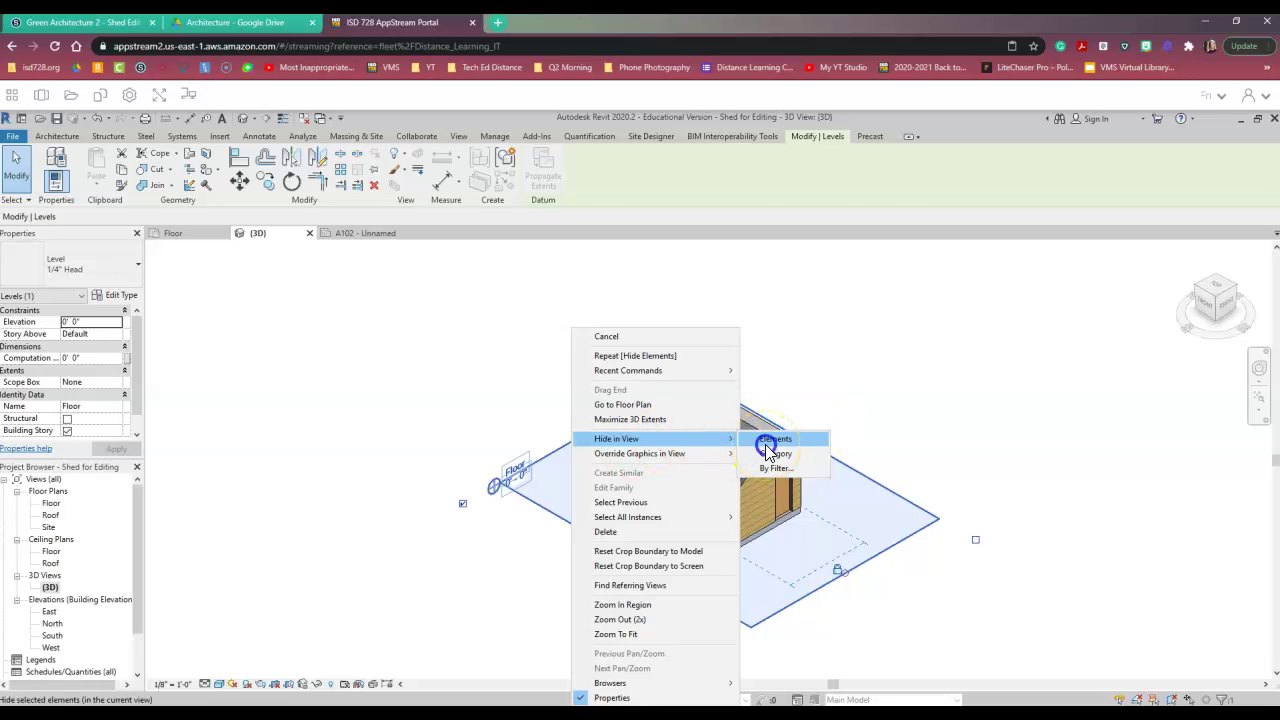
pyautogui.click(767, 447)
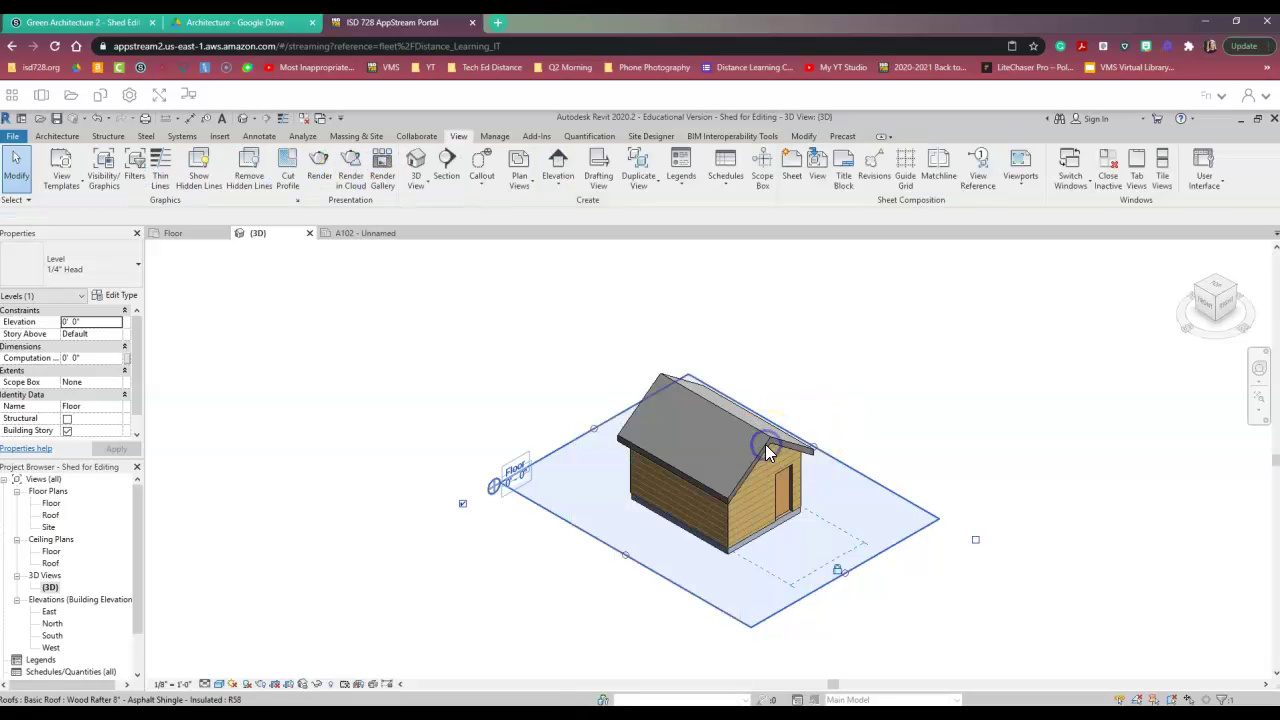
# - On sheet A102, drag the 3D shed viewport lower on the sheet
pyautogui.click(364, 235)
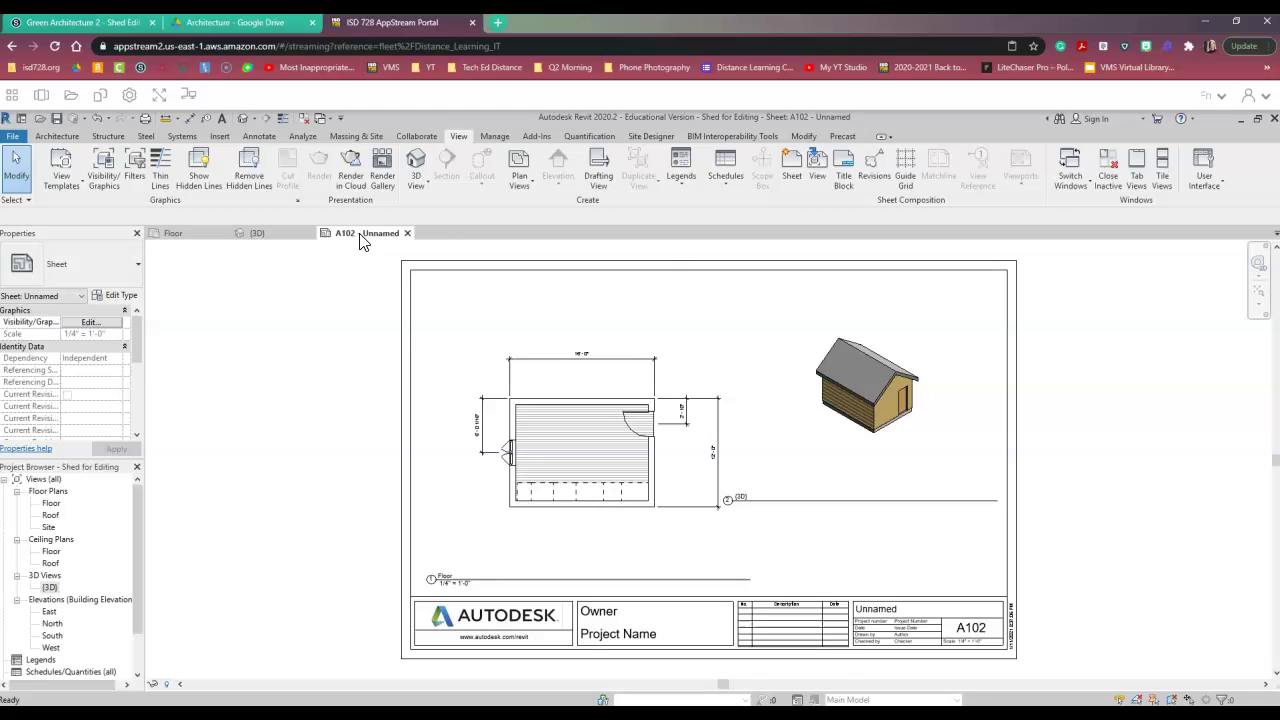
pyautogui.click(850, 402)
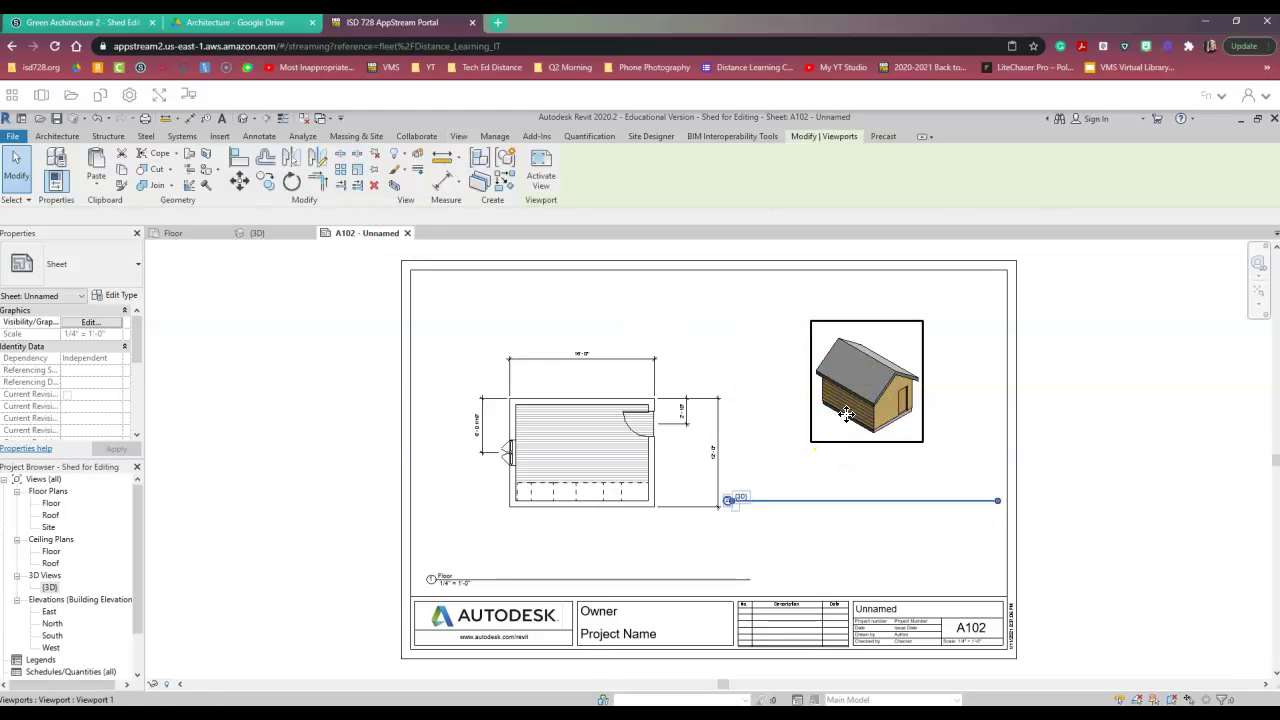
pyautogui.moveTo(846, 413); pyautogui.dragTo(848, 460)
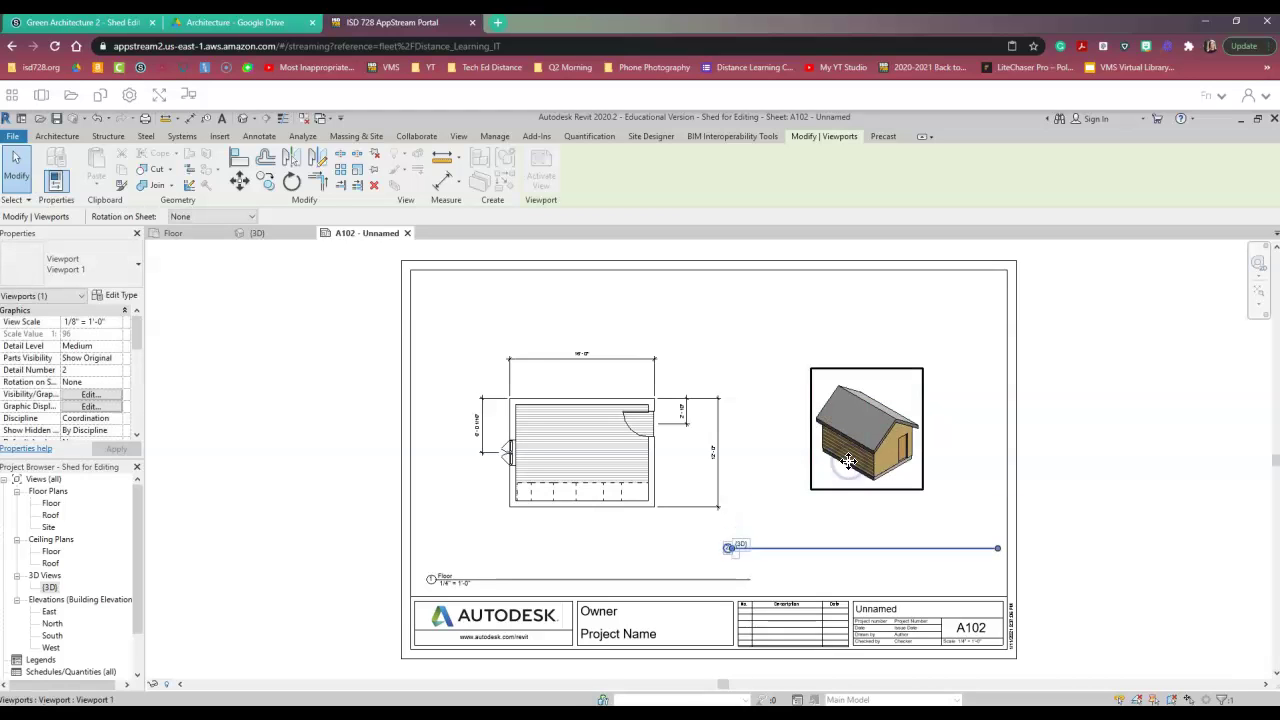
pyautogui.click(1066, 420)
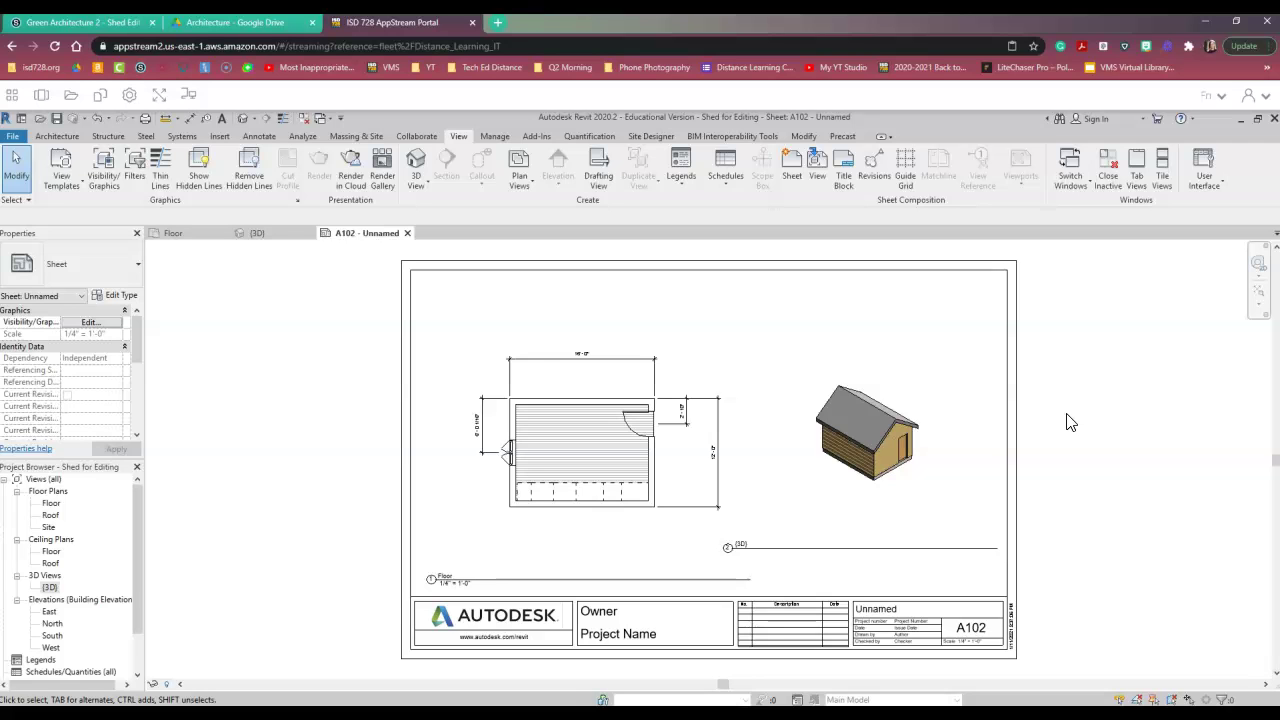
# - Enter the owner's full name in the title block's Owner field
pyautogui.click(595, 618)
pyautogui.click(601, 614)
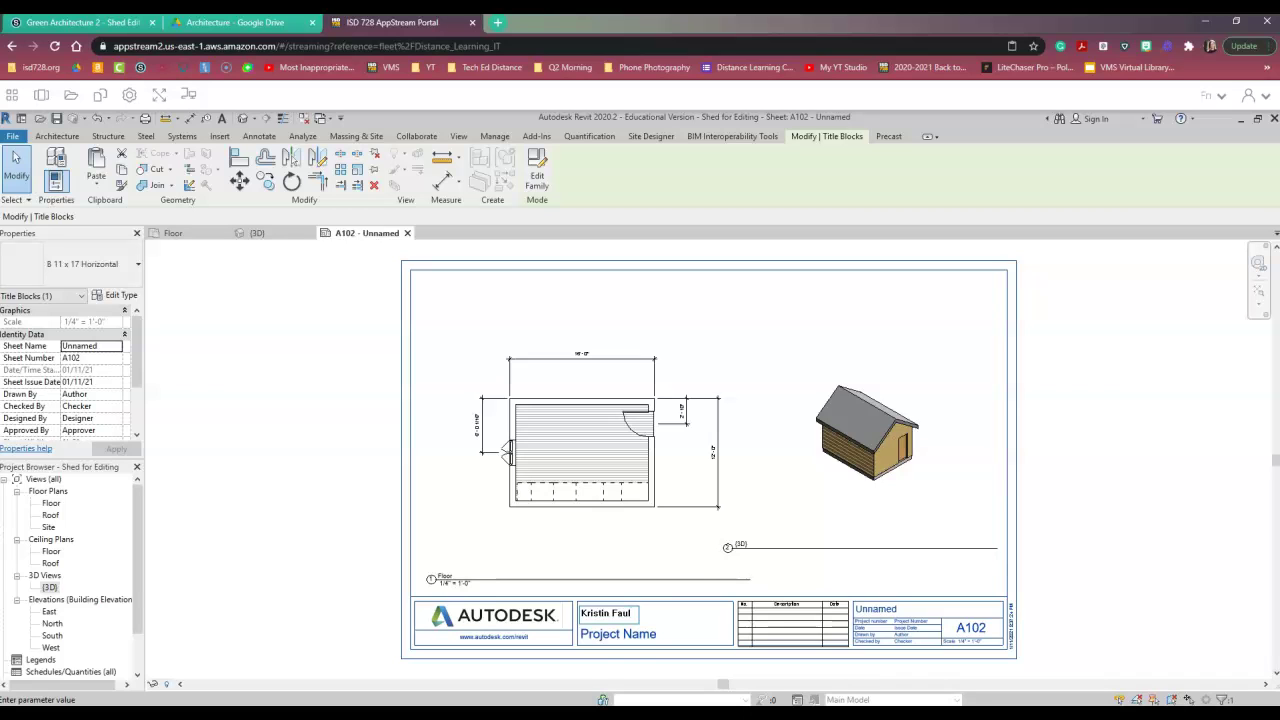
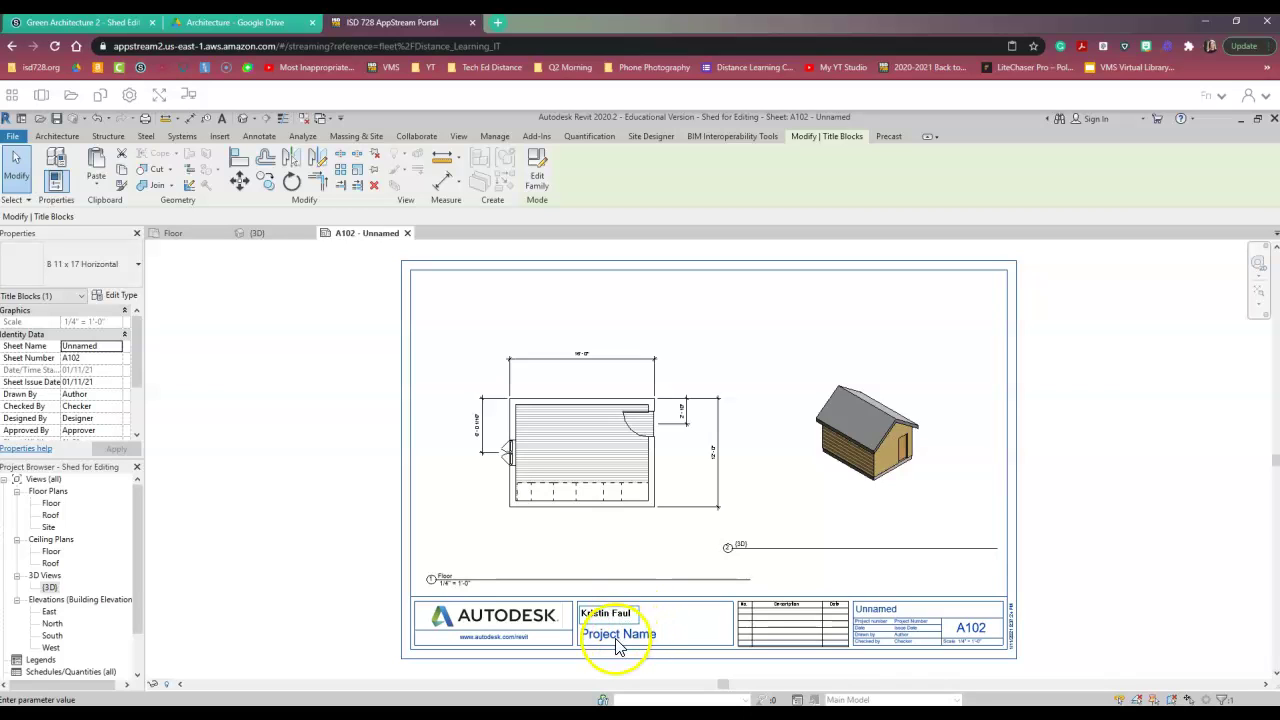
pyautogui.click(615, 643)
# - Select the placeholder Project Name text in the title block for replacement
pyautogui.click(615, 636)
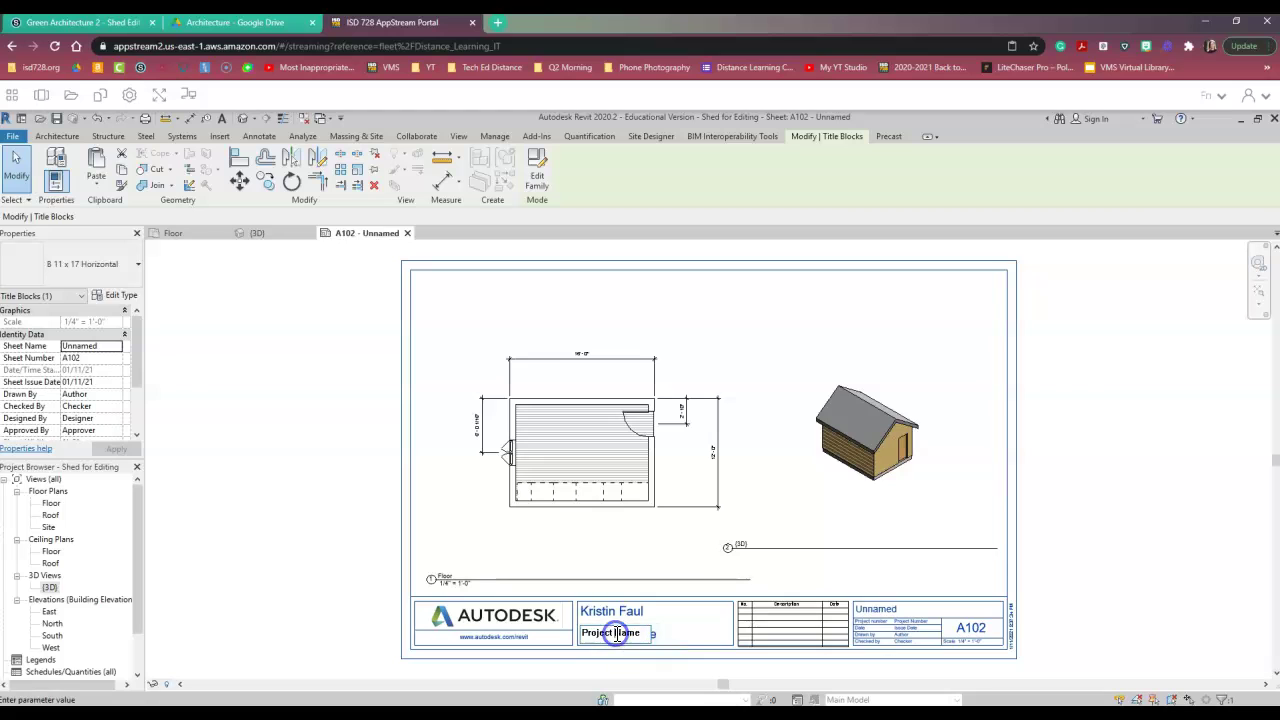
pyautogui.click(643, 641)
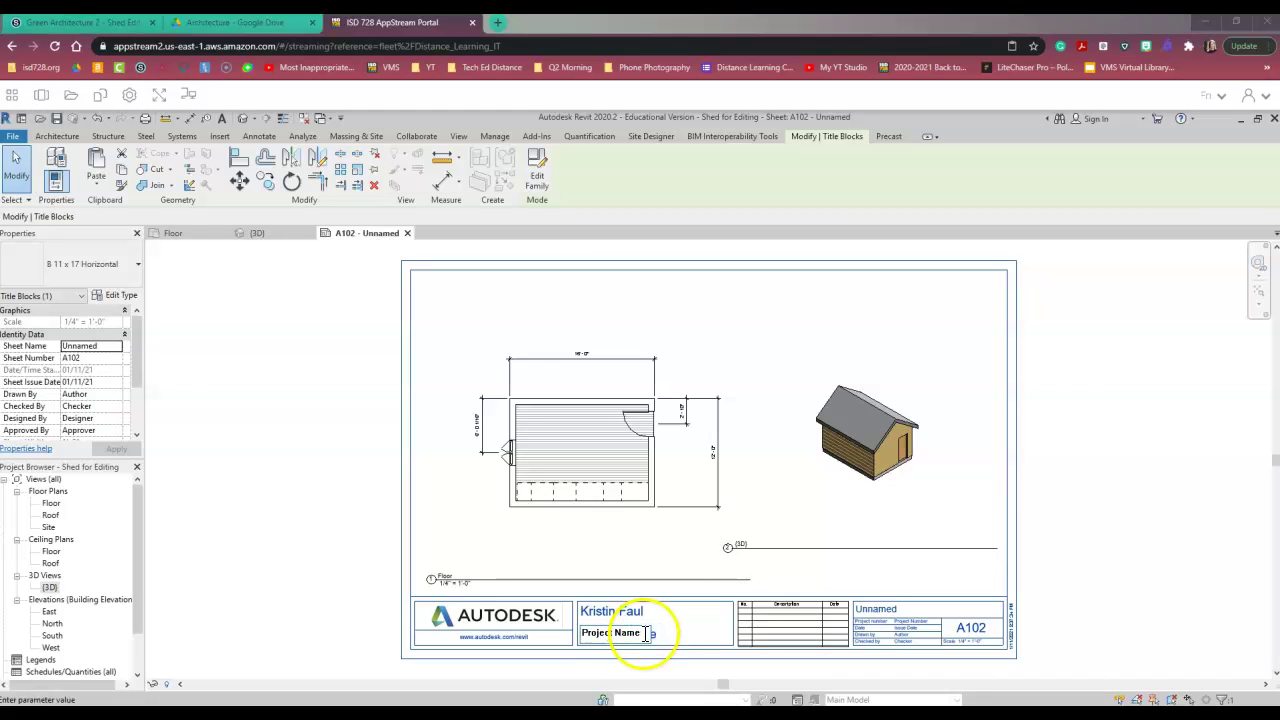
pyautogui.moveTo(645, 633); pyautogui.dragTo(578, 632)
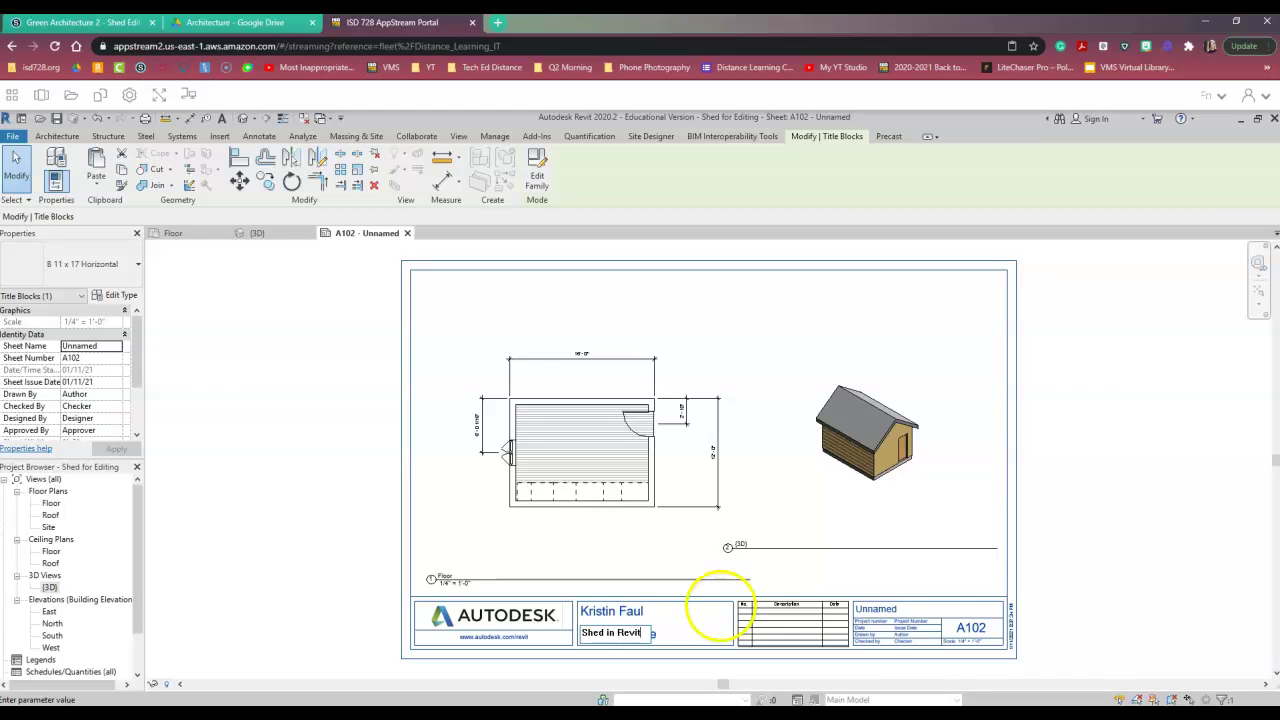
# - Replace the title block's 'Unnamed' sheet name with 'Floor Plan'
pyautogui.click(878, 614)
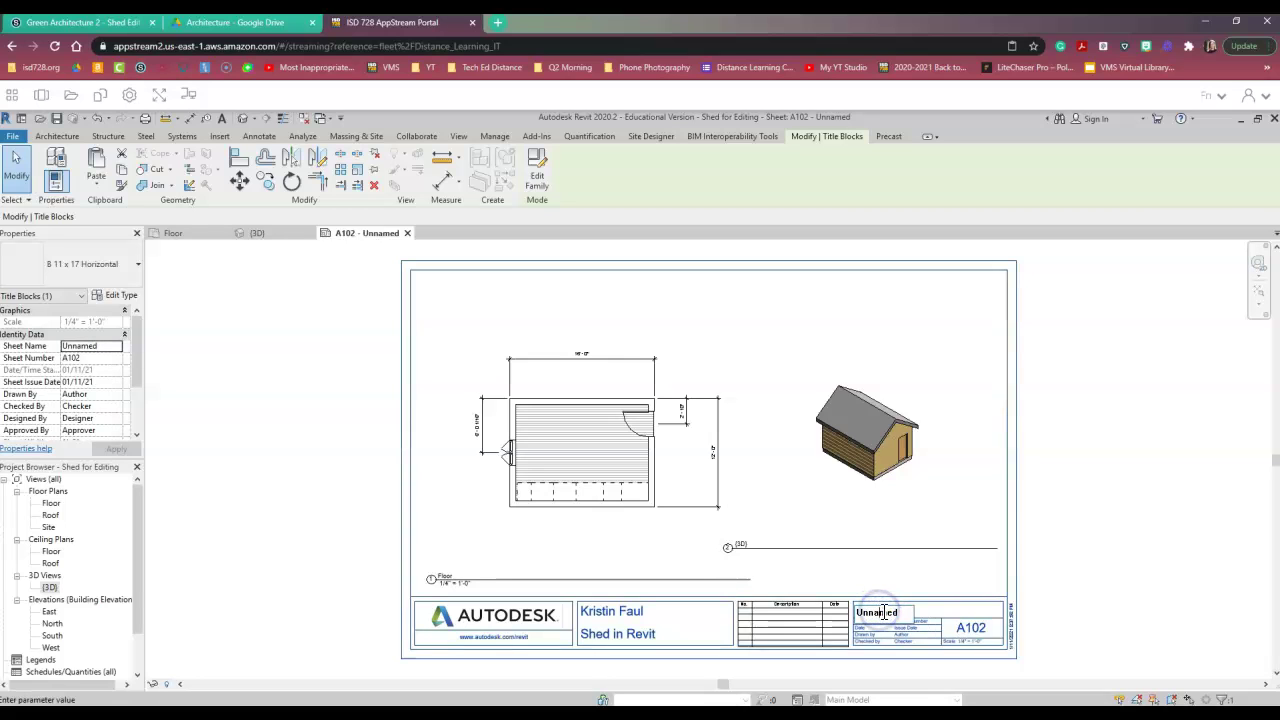
pyautogui.click(890, 618)
pyautogui.click(885, 612)
pyautogui.doubleClick(885, 612)
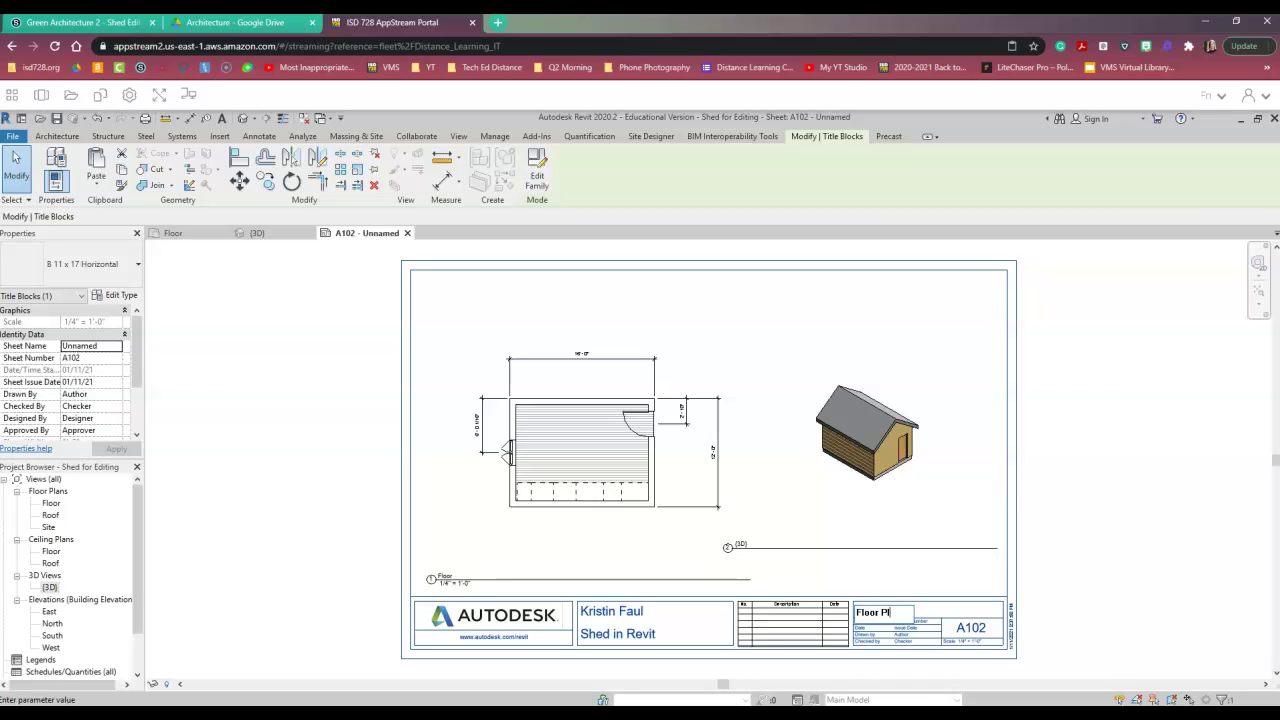
pyautogui.click(1073, 570)
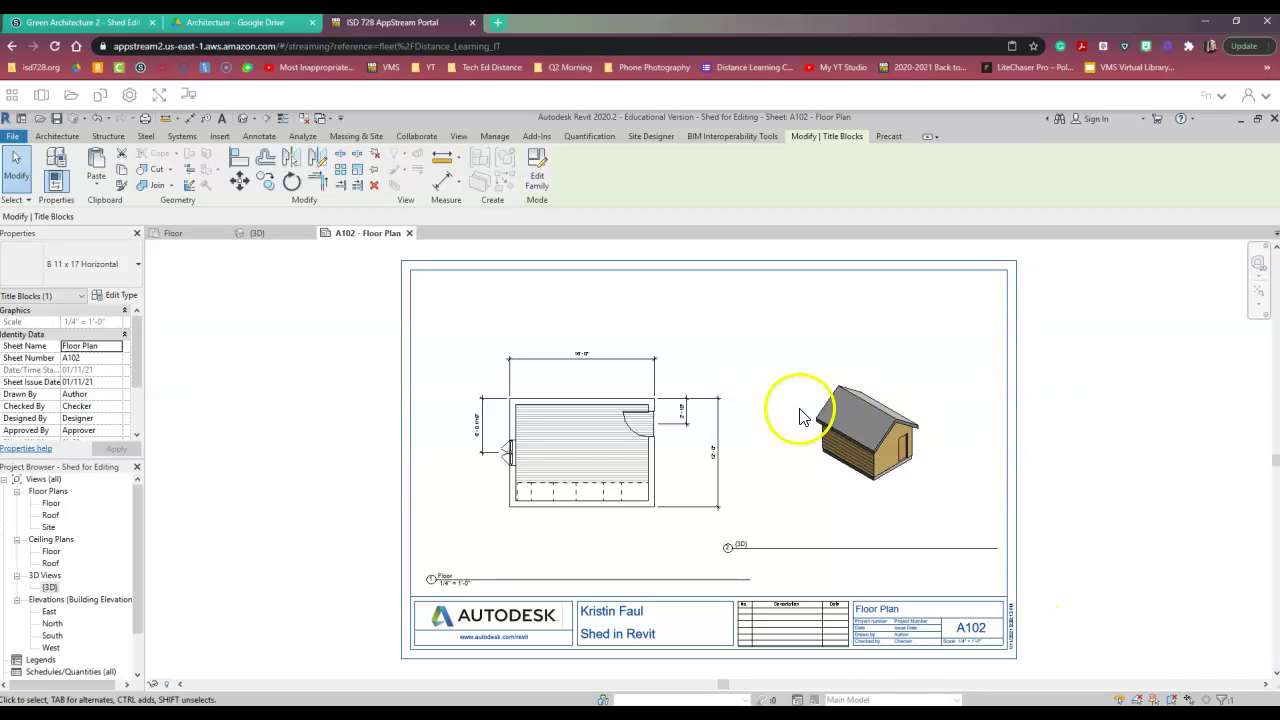
# - Print sheet A102 via Microsoft Print to PDF, saved as surname plus 'Shed Ver.' in Architecture
pyautogui.click(11, 138)
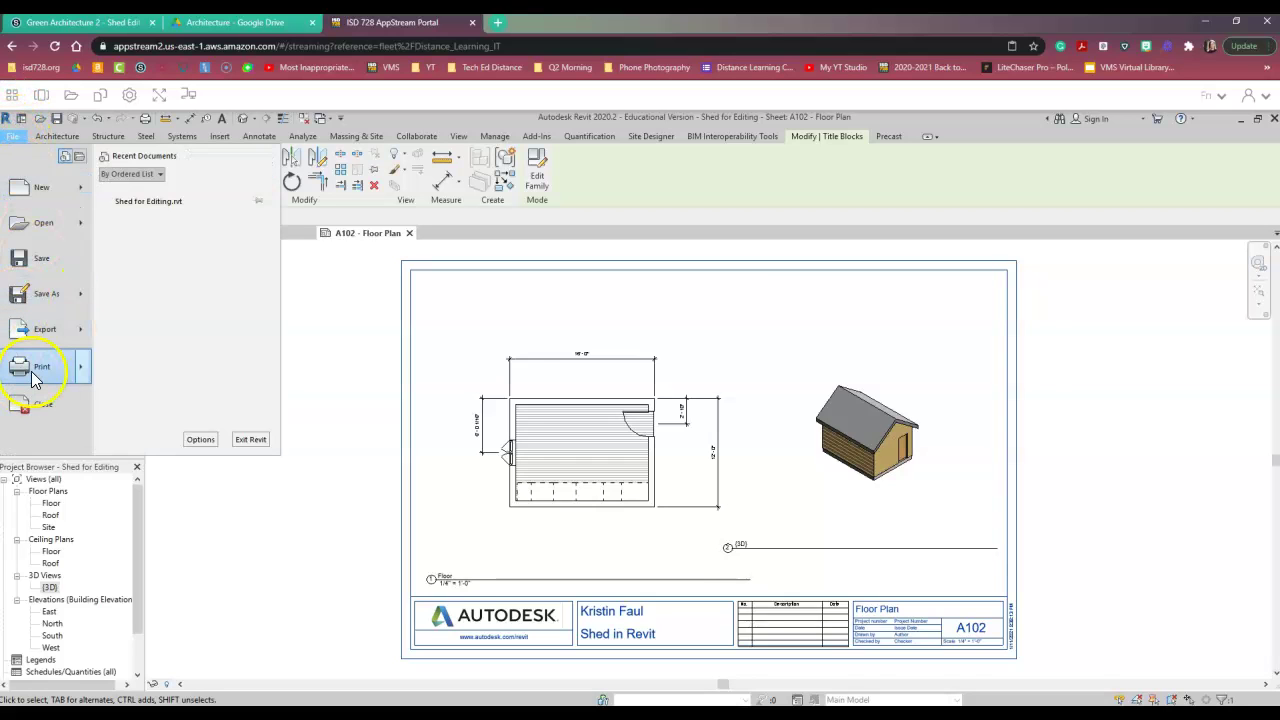
pyautogui.moveTo(31, 371)
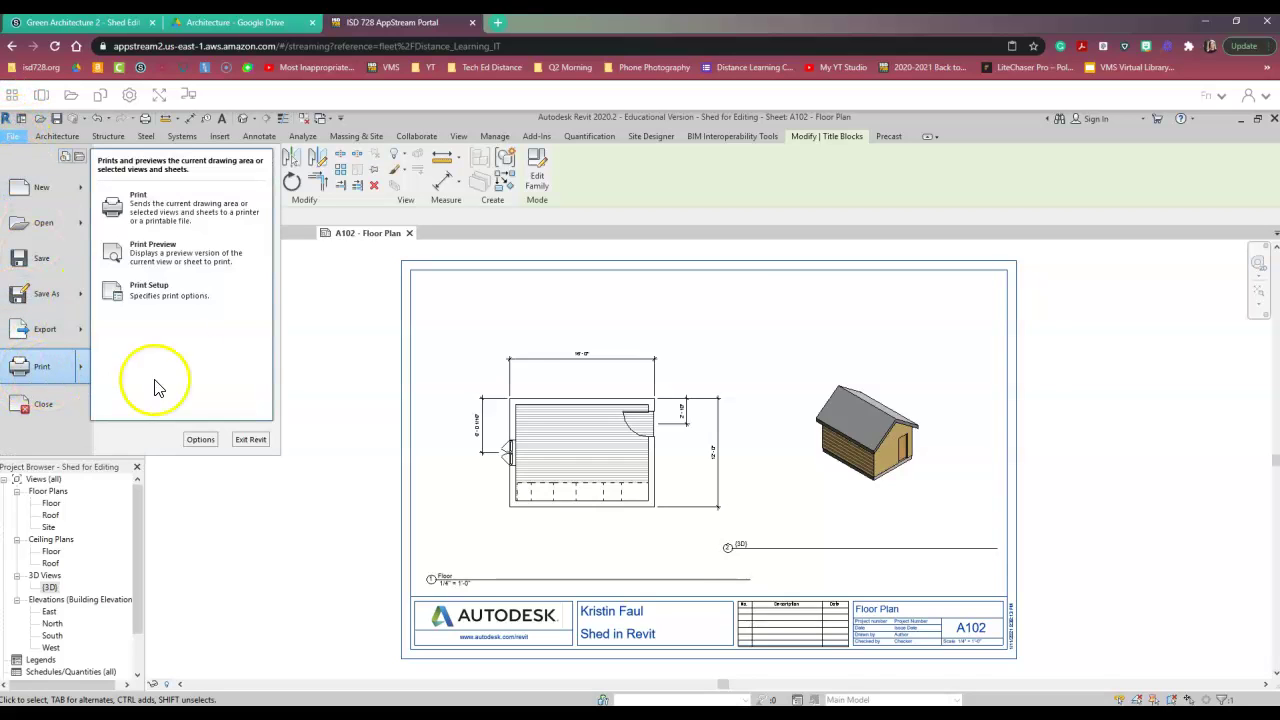
pyautogui.click(165, 215)
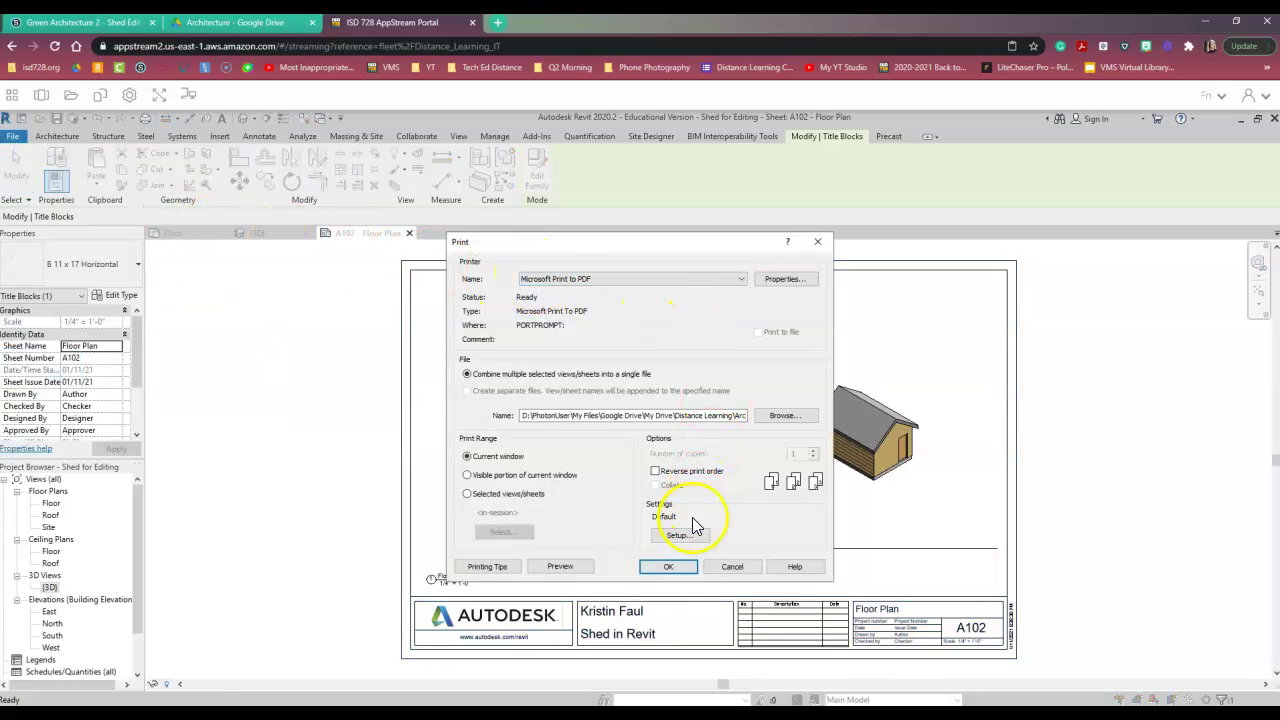
pyautogui.click(681, 575)
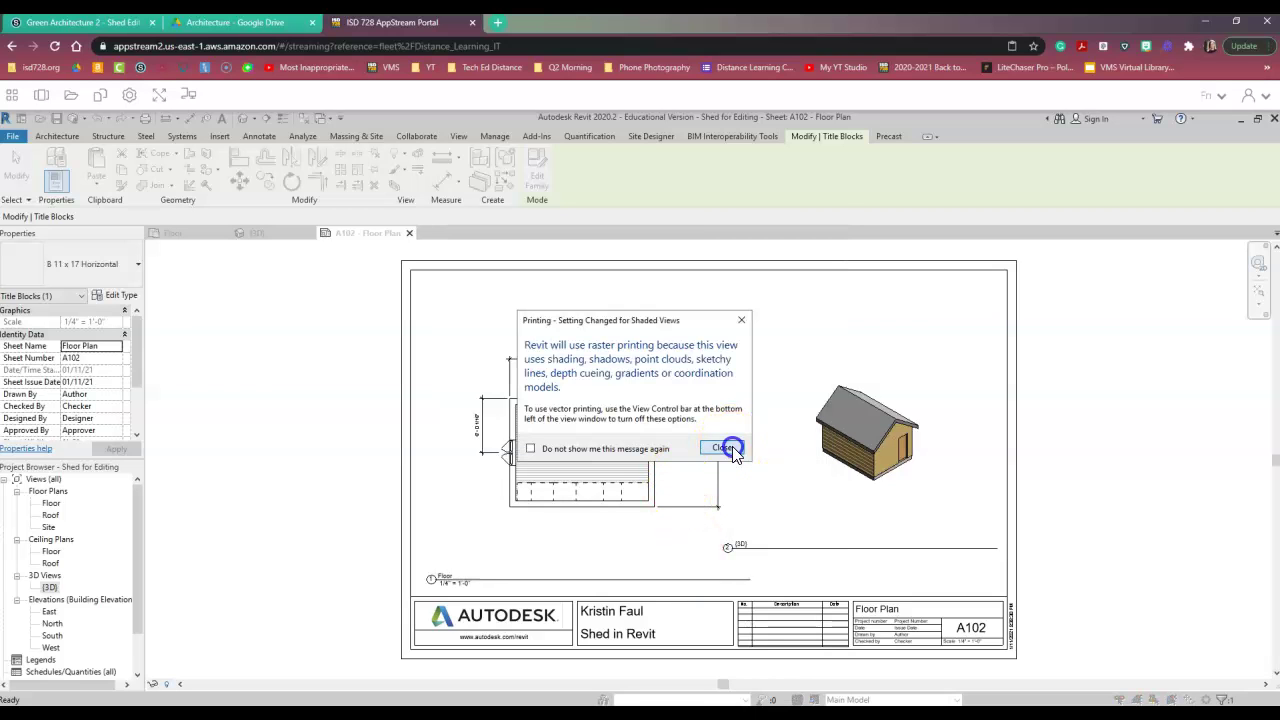
pyautogui.click(730, 447)
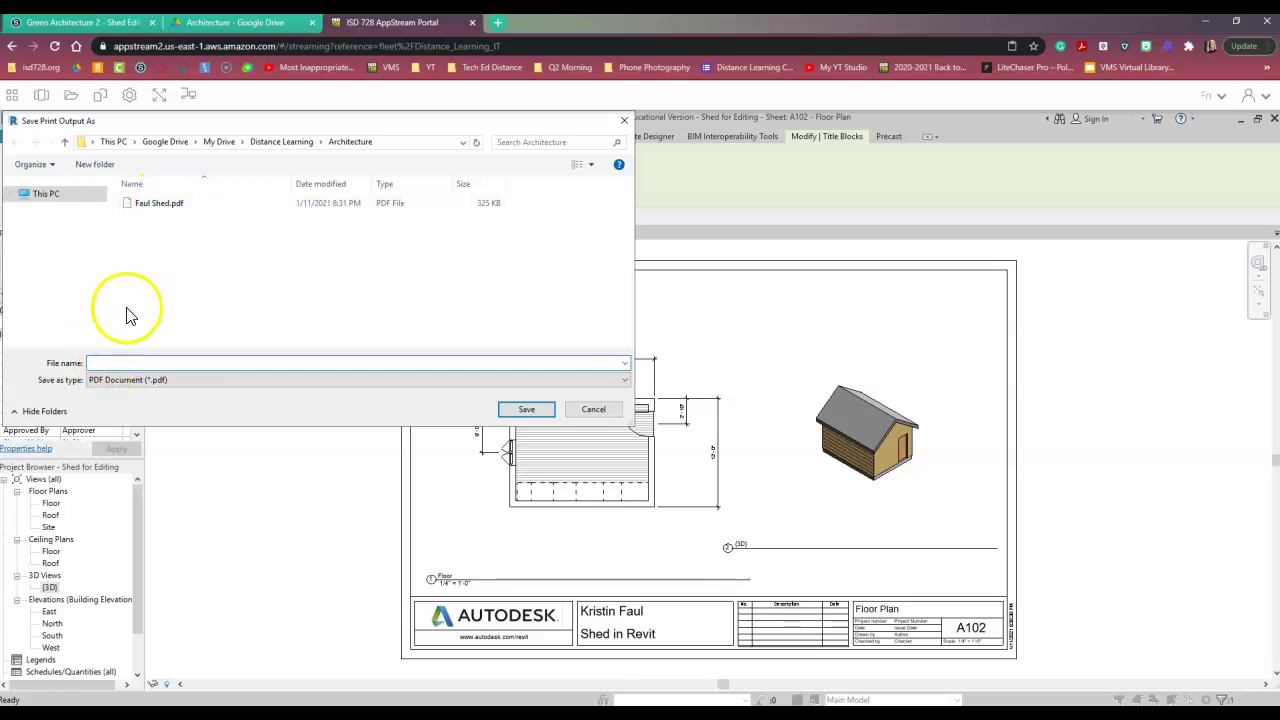
pyautogui.write('Faul')
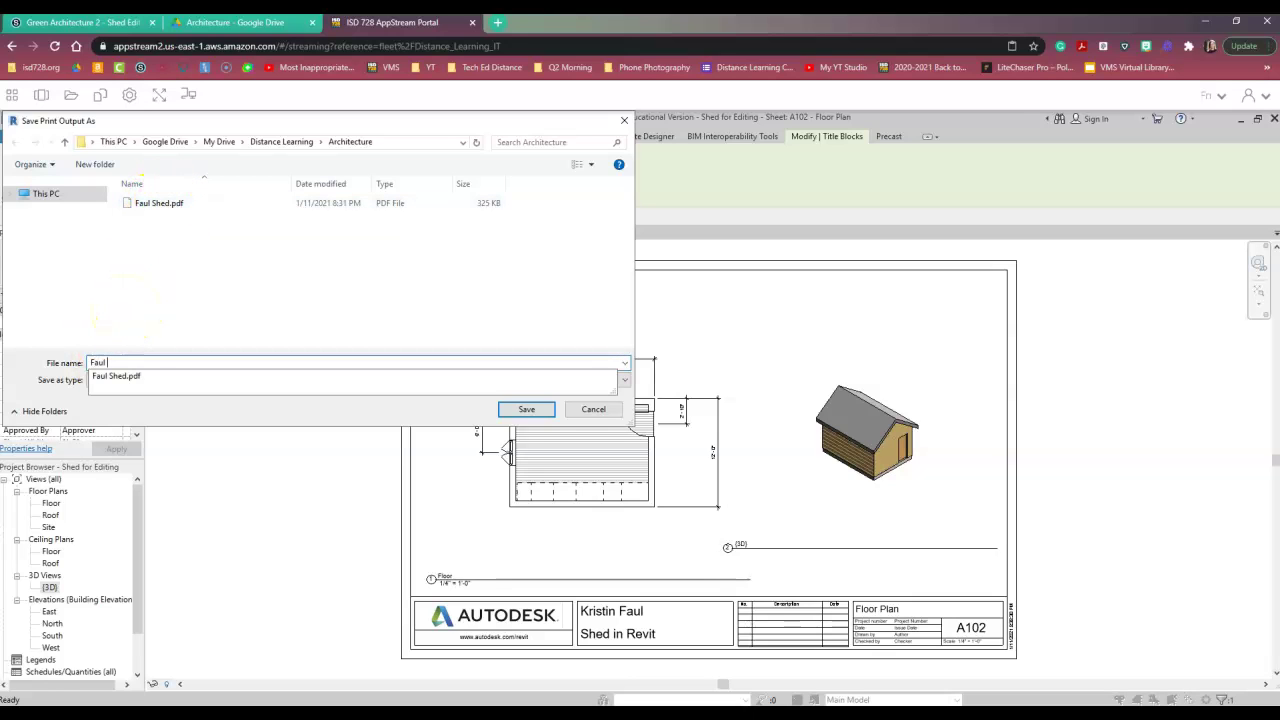
pyautogui.write(' Shed ')
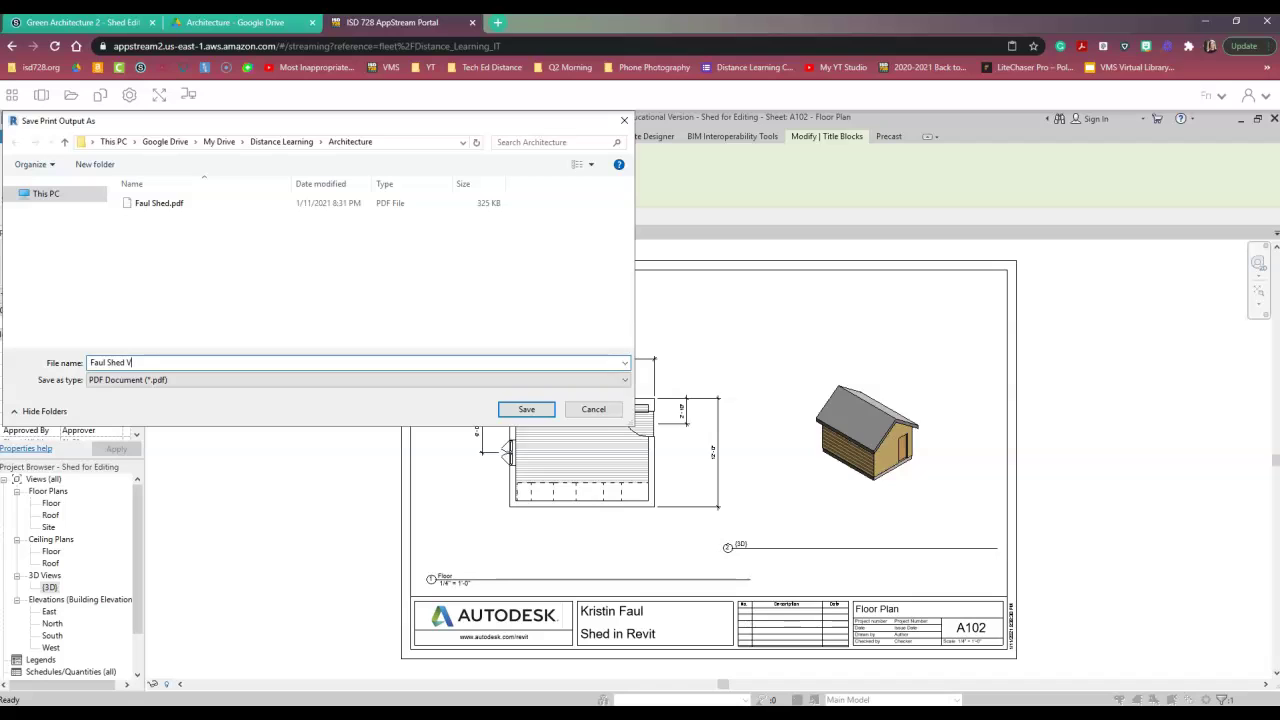
pyautogui.write('Ver.')
pyautogui.click(512, 410)
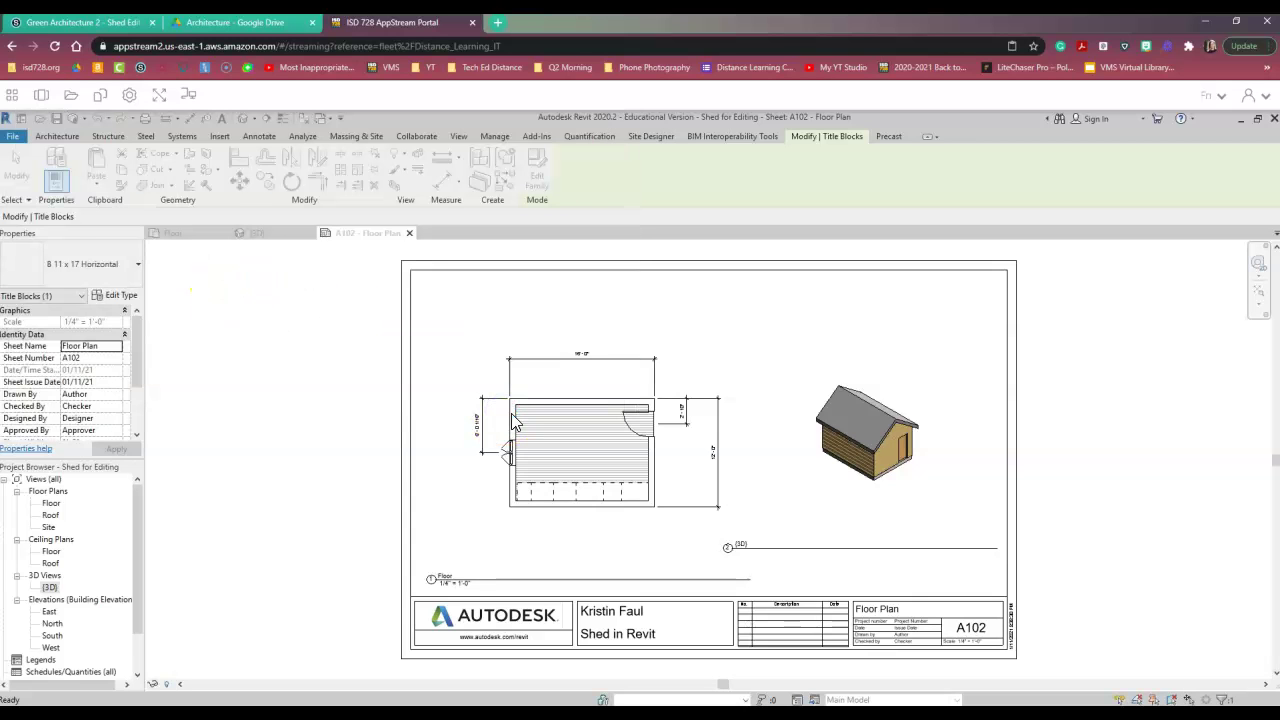
pyautogui.click(530, 523)
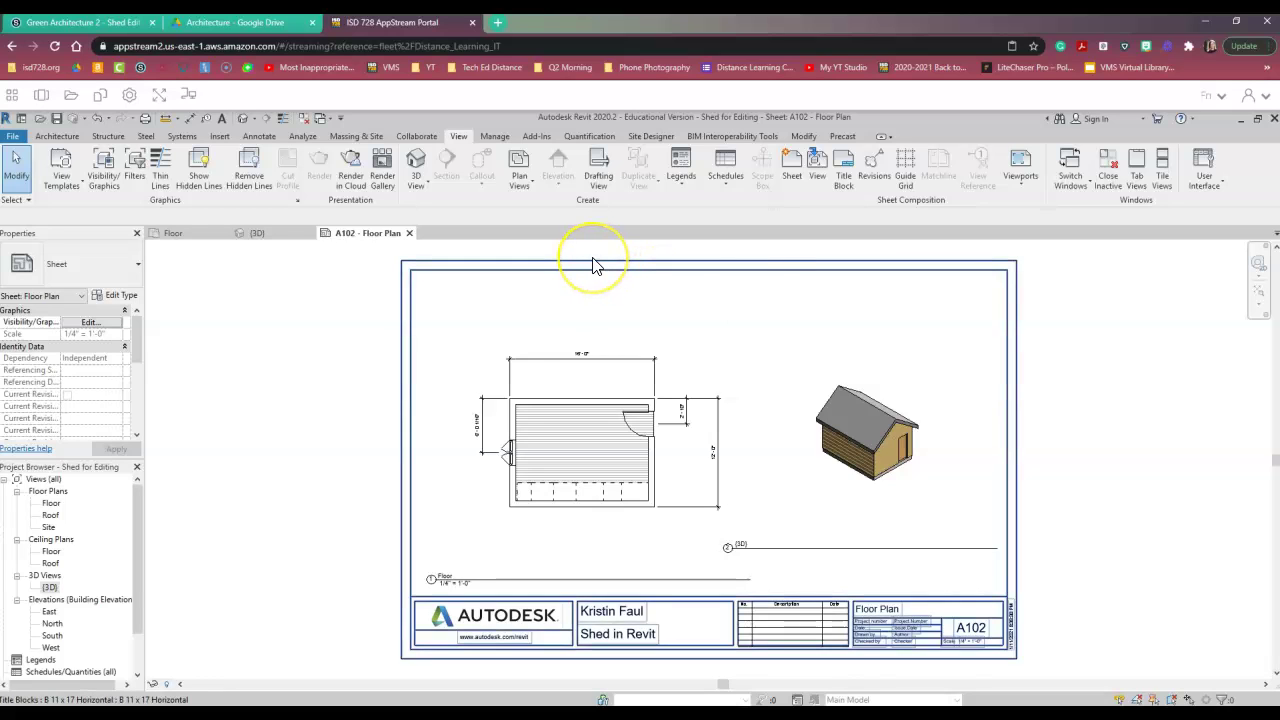
pyautogui.click(375, 413)
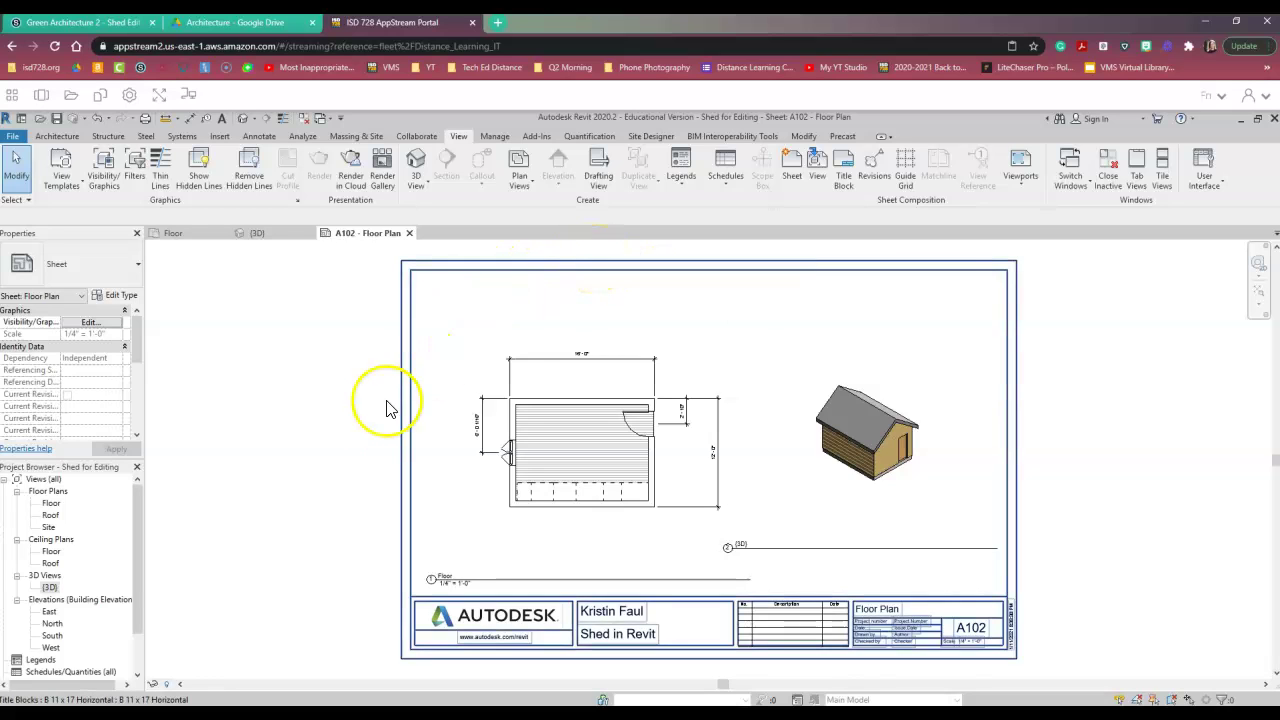